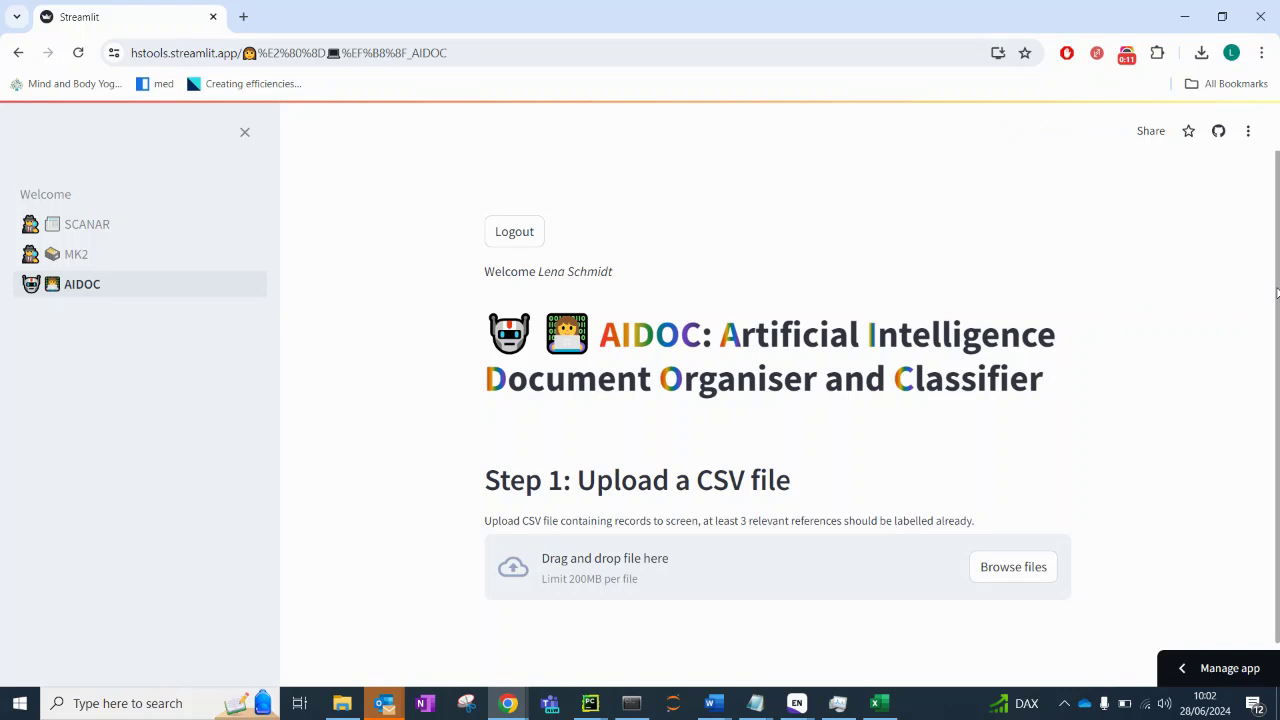
Step: Upload aidoc_demo.csv as the file of records to screen
{"action": "scroll", "coordinate": [1277, 292], "scroll_direction": "down", "scroll_amount": 1}
{"action": "scroll", "coordinate": [1265, 283], "scroll_direction": "up", "scroll_amount": 1}
{"action": "scroll", "coordinate": [1270, 352], "scroll_direction": "down", "scroll_amount": 1}
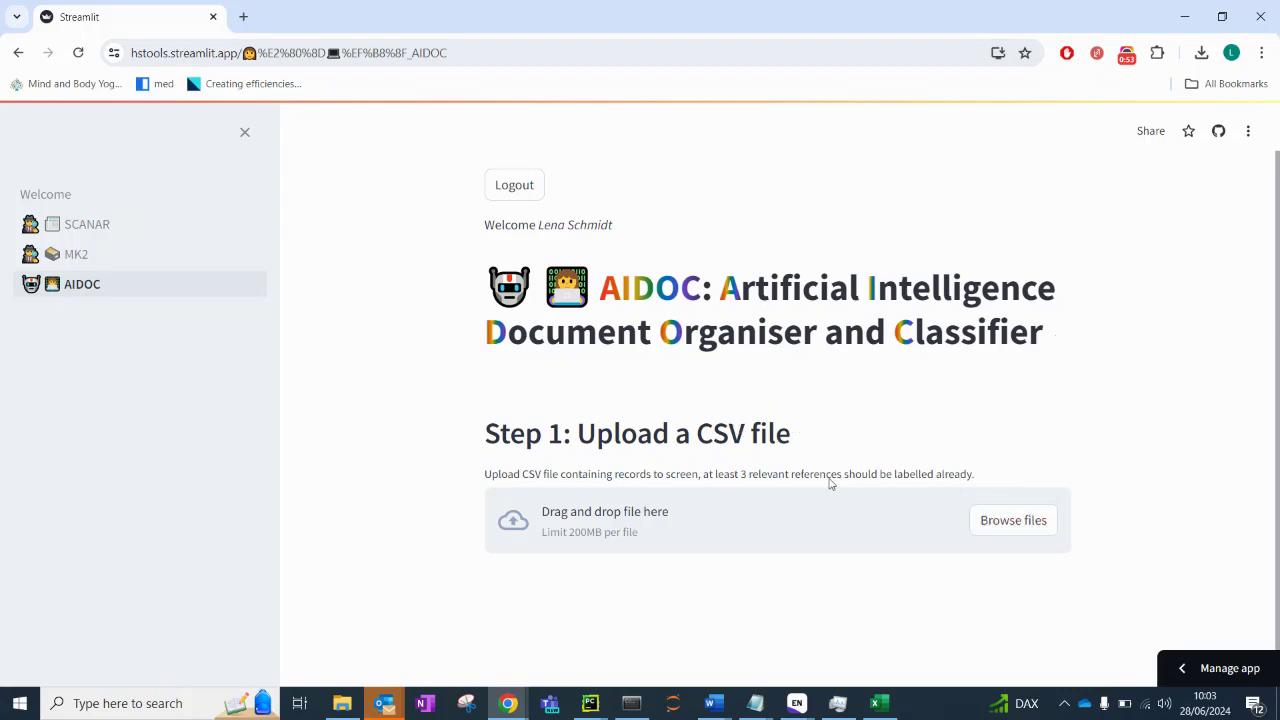
{"action": "left_click", "coordinate": [996, 522]}
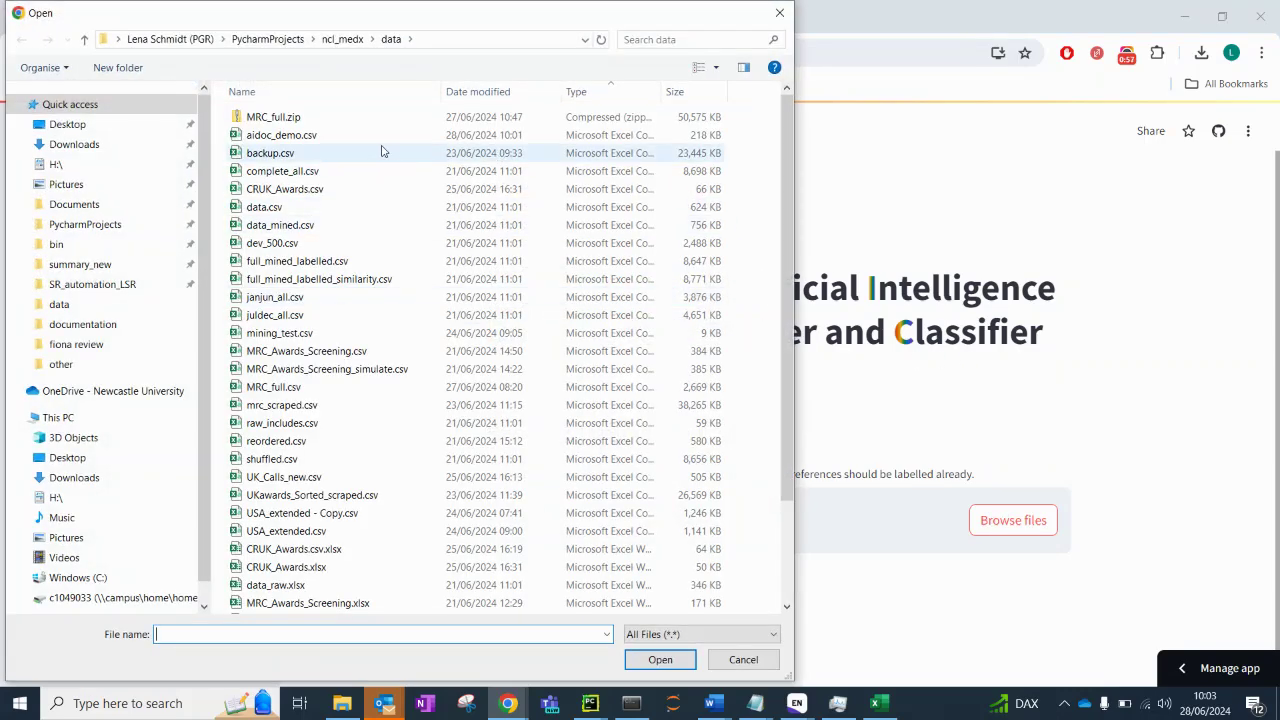
{"action": "left_click", "coordinate": [350, 139]}
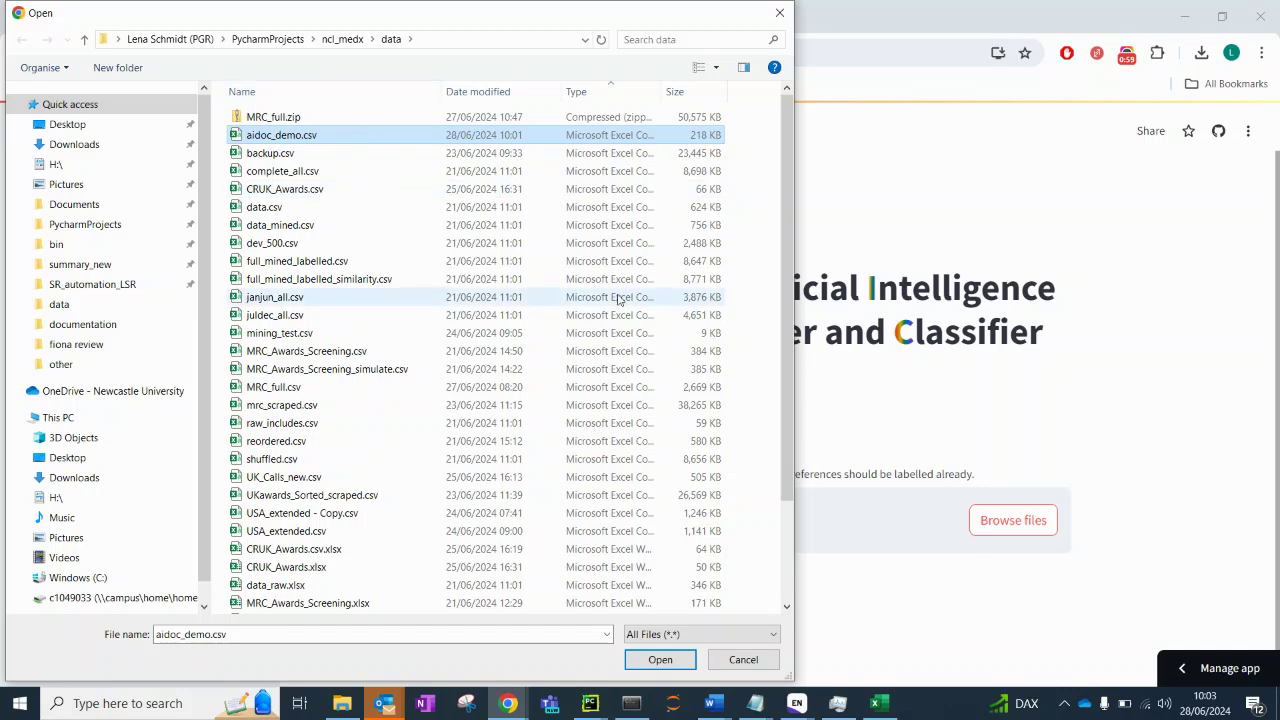
{"action": "left_click", "coordinate": [660, 660]}
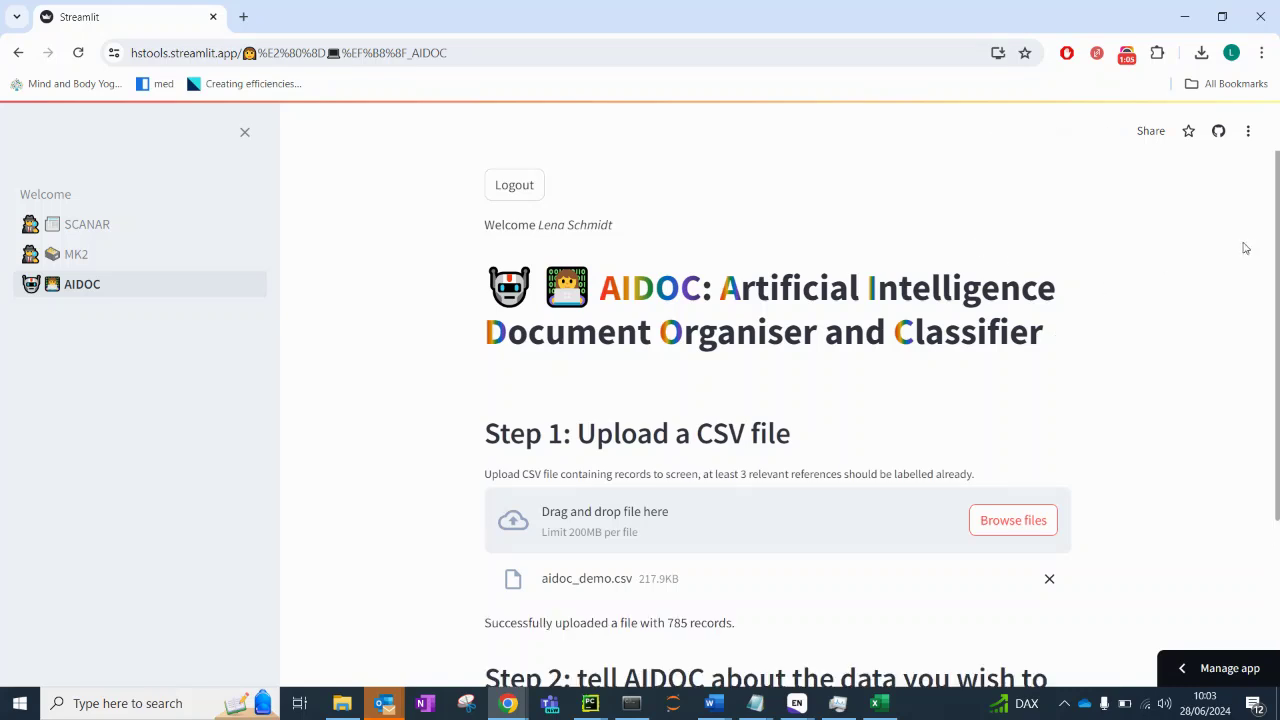
Step: Switch to aidoc_demo.csv in Excel and widen the Include column to about twice its width
{"action": "left_click_drag", "start_coordinate": [1278, 226], "coordinate": [1278, 405]}
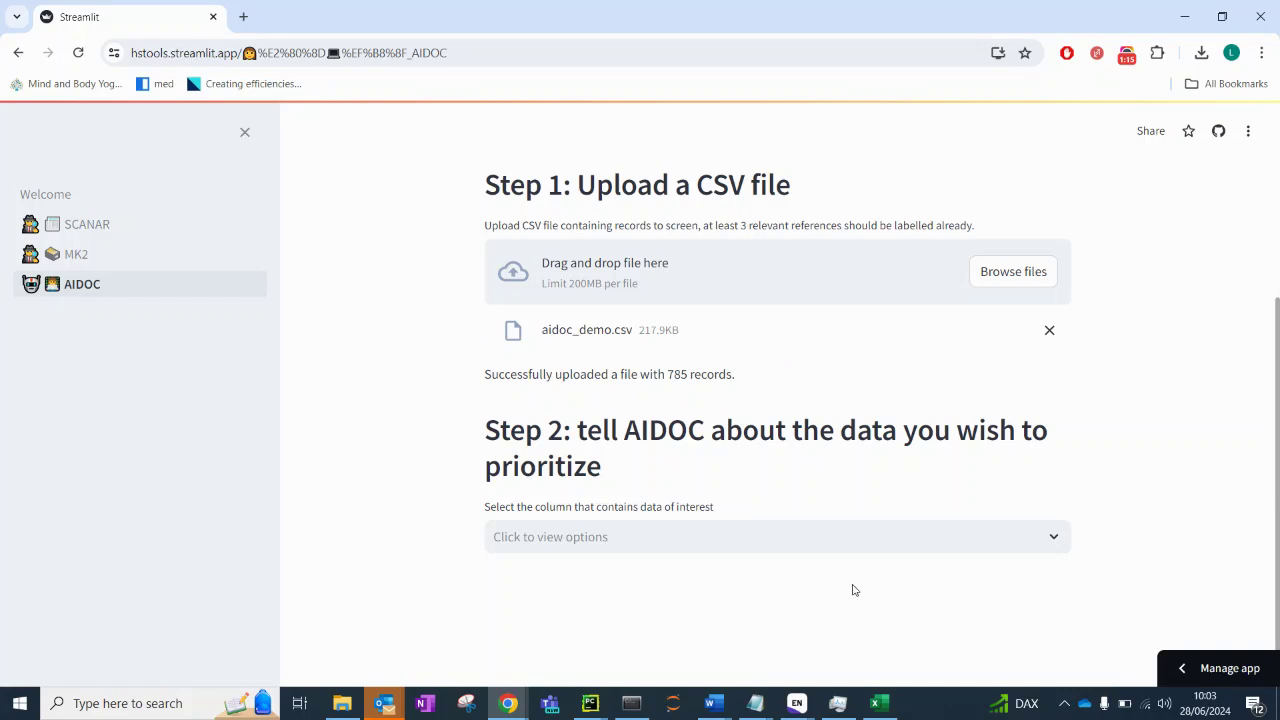
{"action": "left_click", "coordinate": [878, 704]}
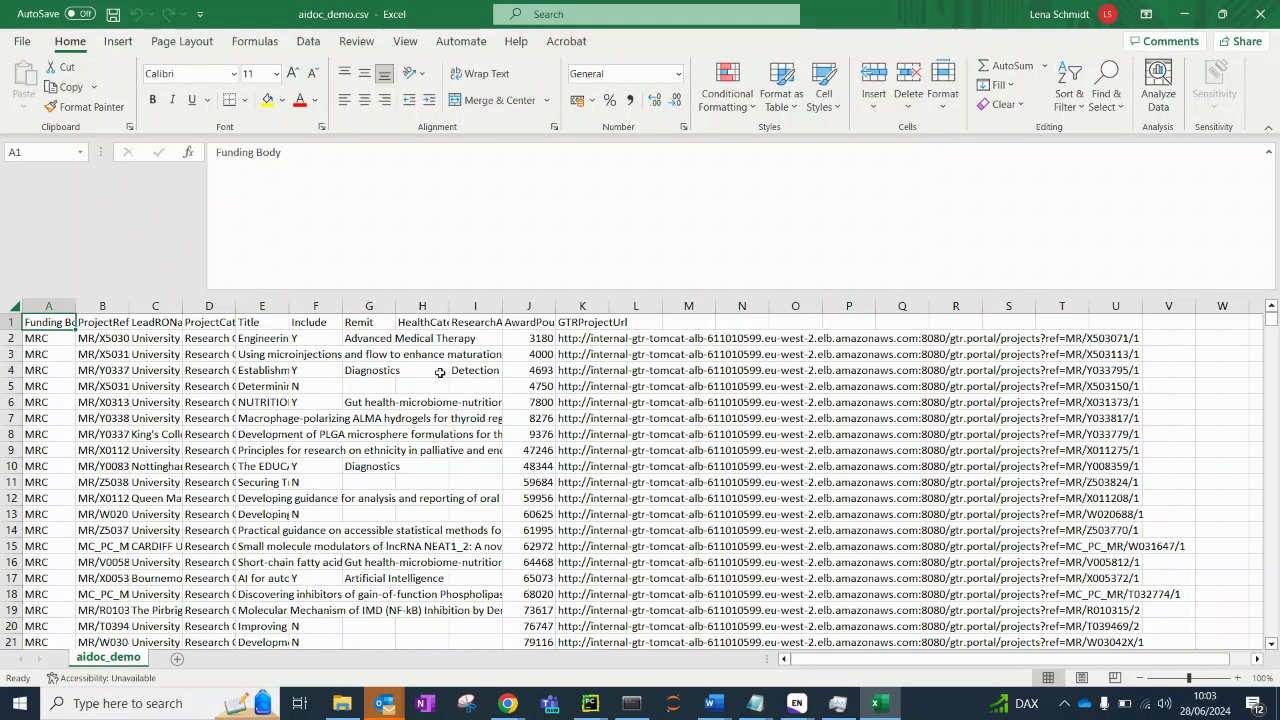
{"action": "left_click", "coordinate": [305, 306]}
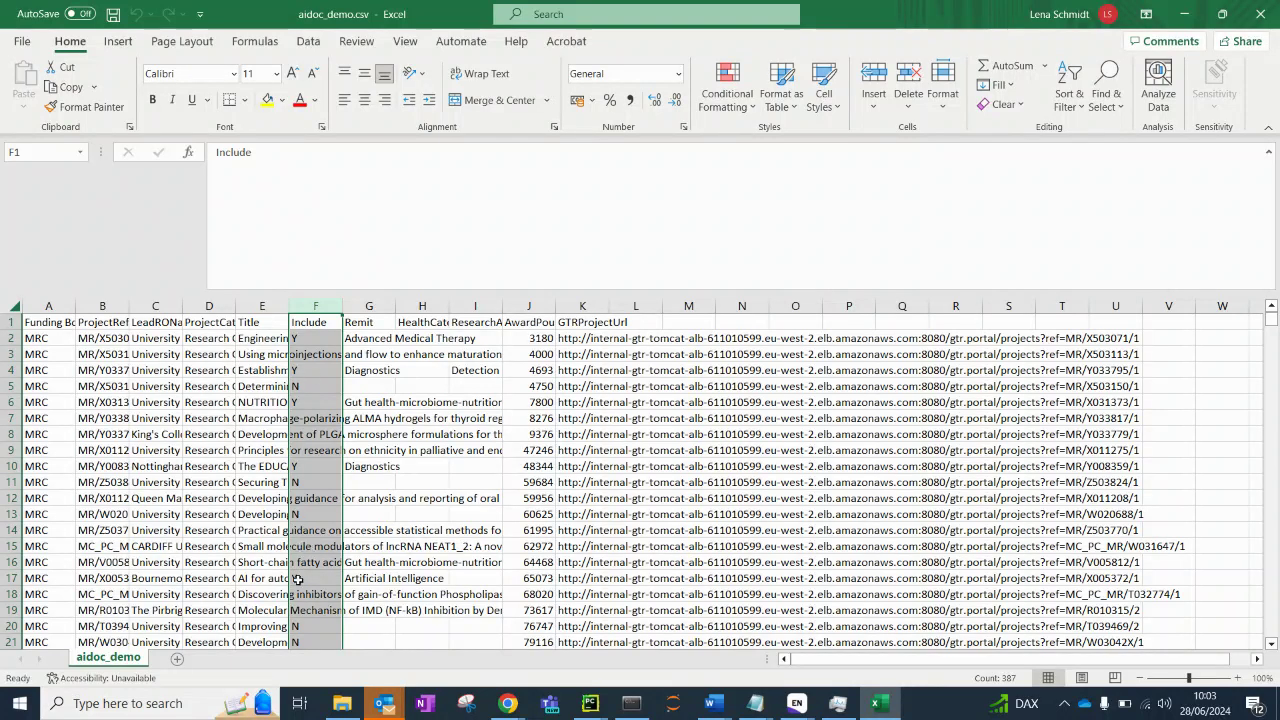
{"action": "left_click", "coordinate": [370, 305]}
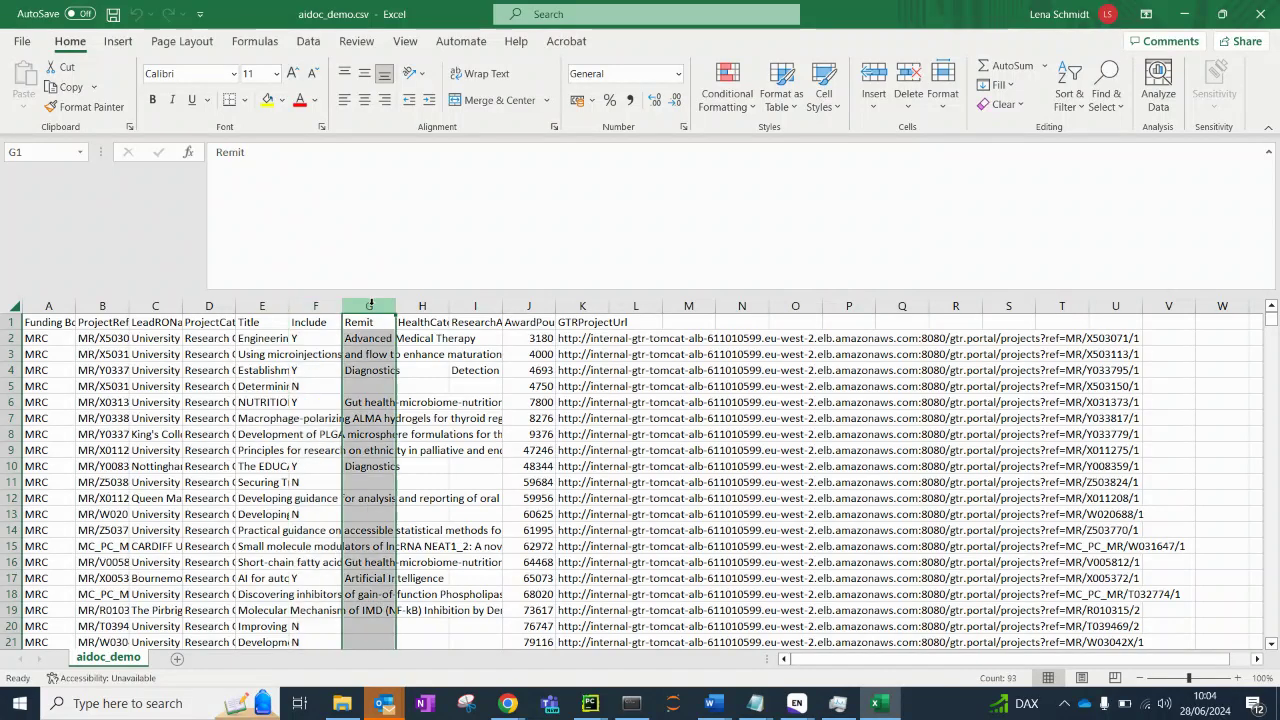
{"action": "left_click_drag", "start_coordinate": [348, 305], "coordinate": [576, 312]}
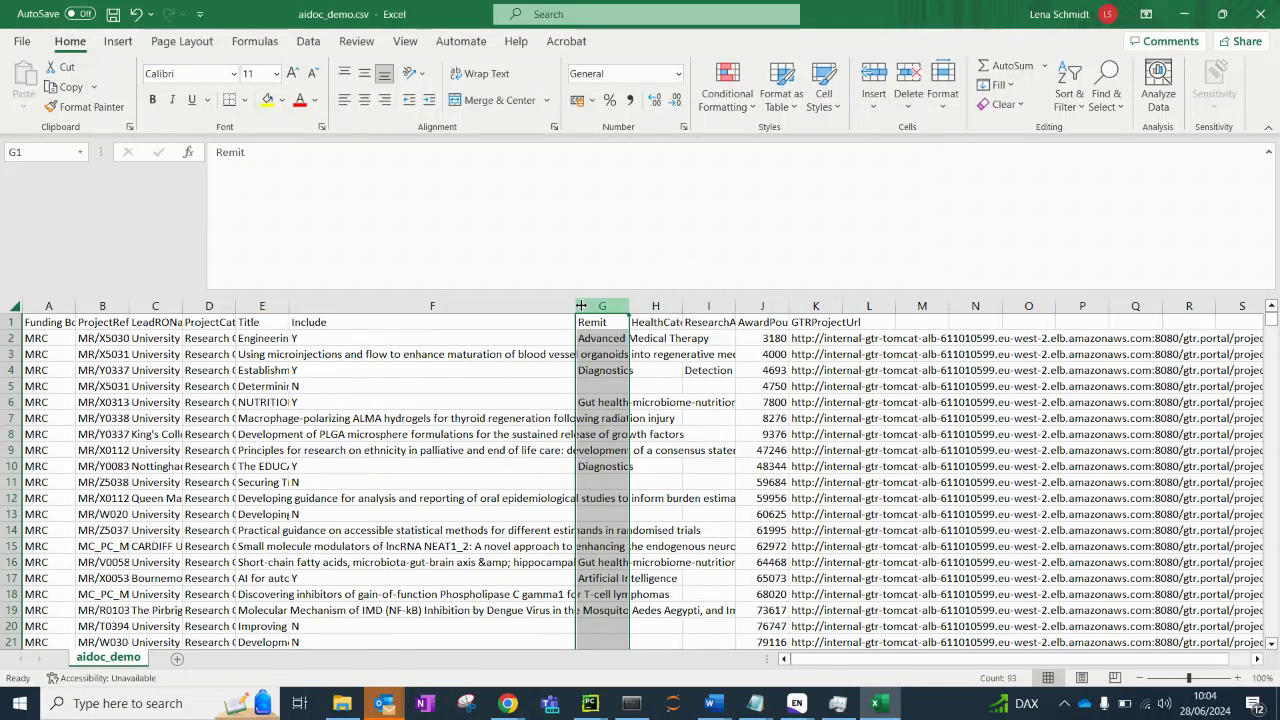
{"action": "left_click_drag", "start_coordinate": [576, 305], "coordinate": [397, 302]}
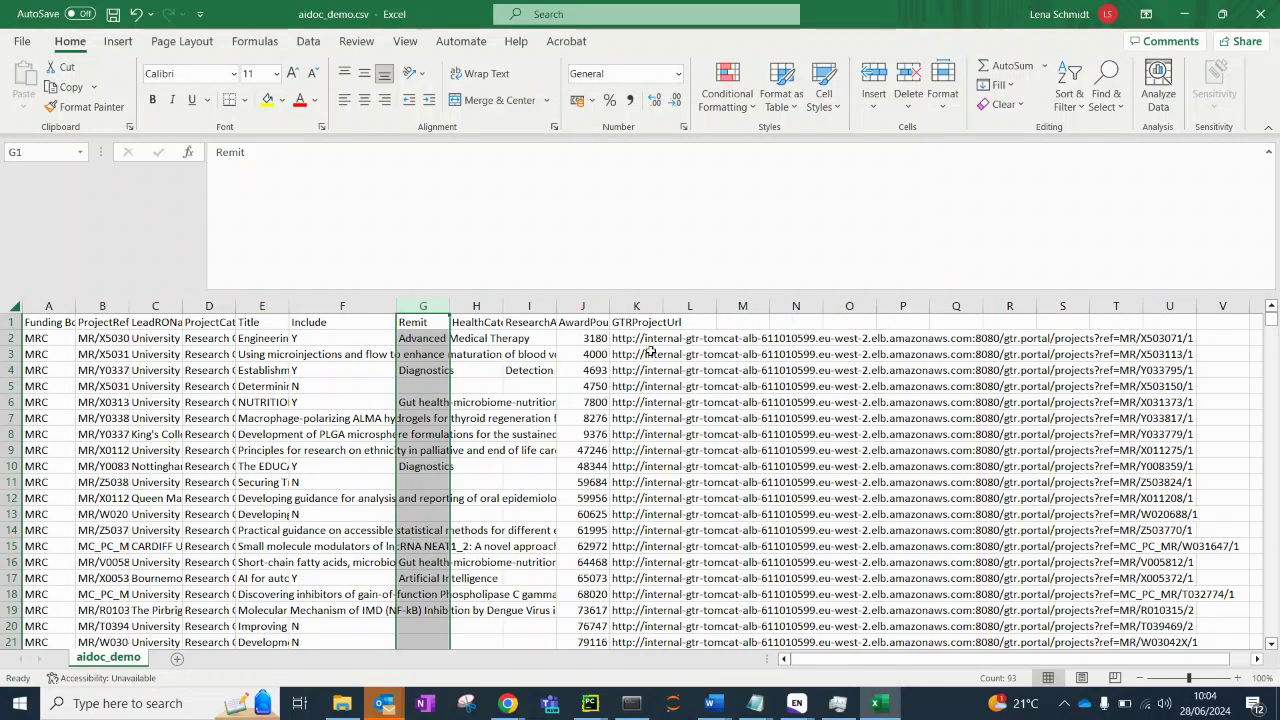
Step: Examine the labelled and blank cells in the Include column, and return to AIDOC in the browser
{"action": "left_click", "coordinate": [362, 461]}
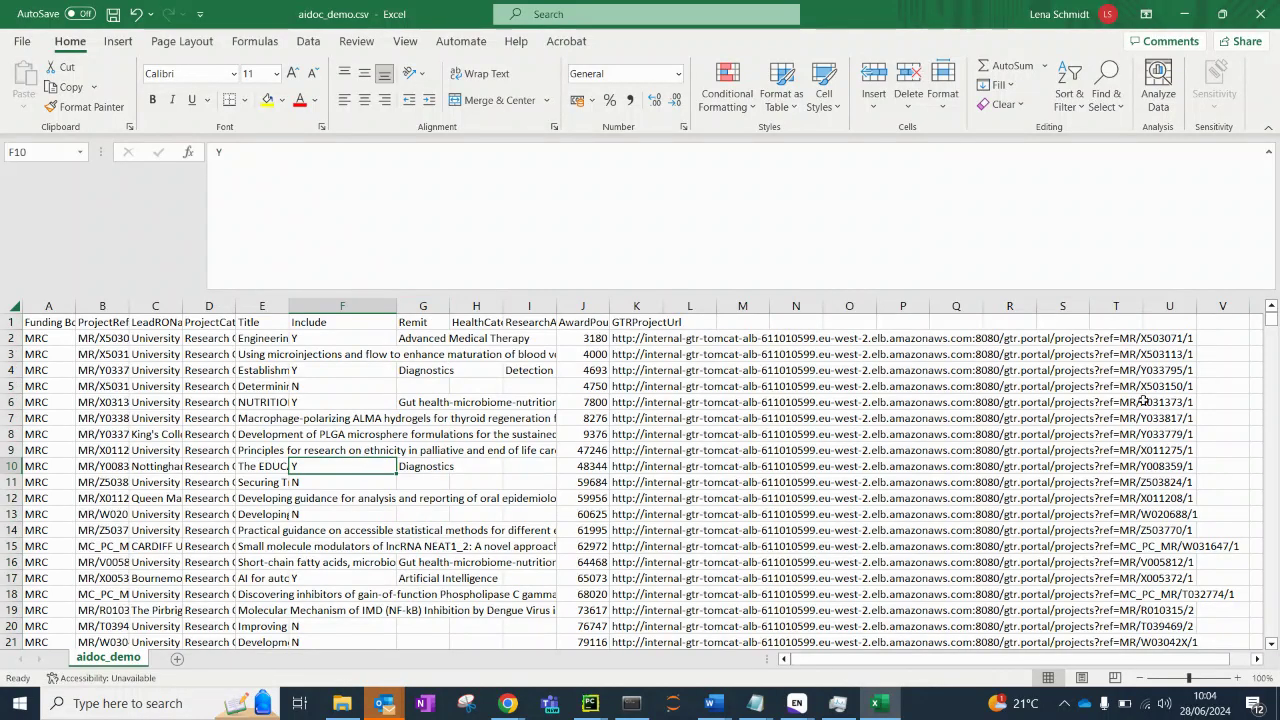
{"action": "left_click_drag", "start_coordinate": [1270, 322], "coordinate": [1195, 191]}
{"action": "left_click", "coordinate": [314, 371]}
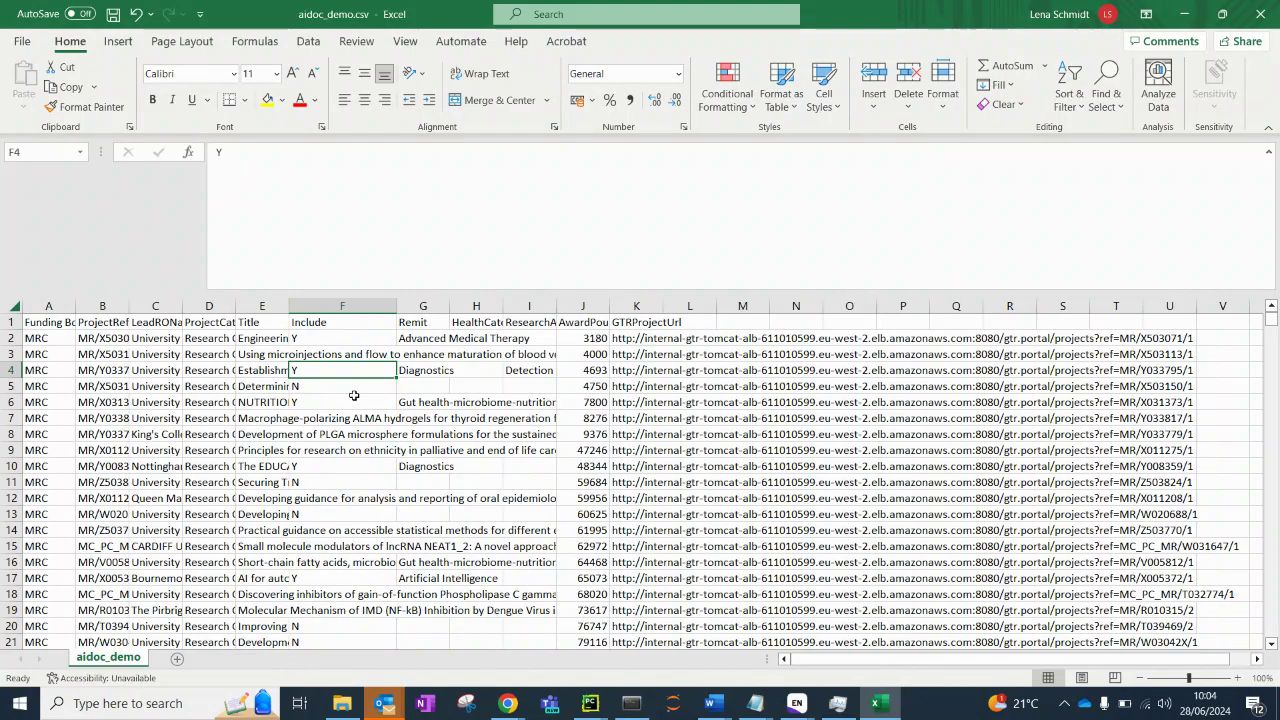
{"action": "left_click", "coordinate": [314, 354]}
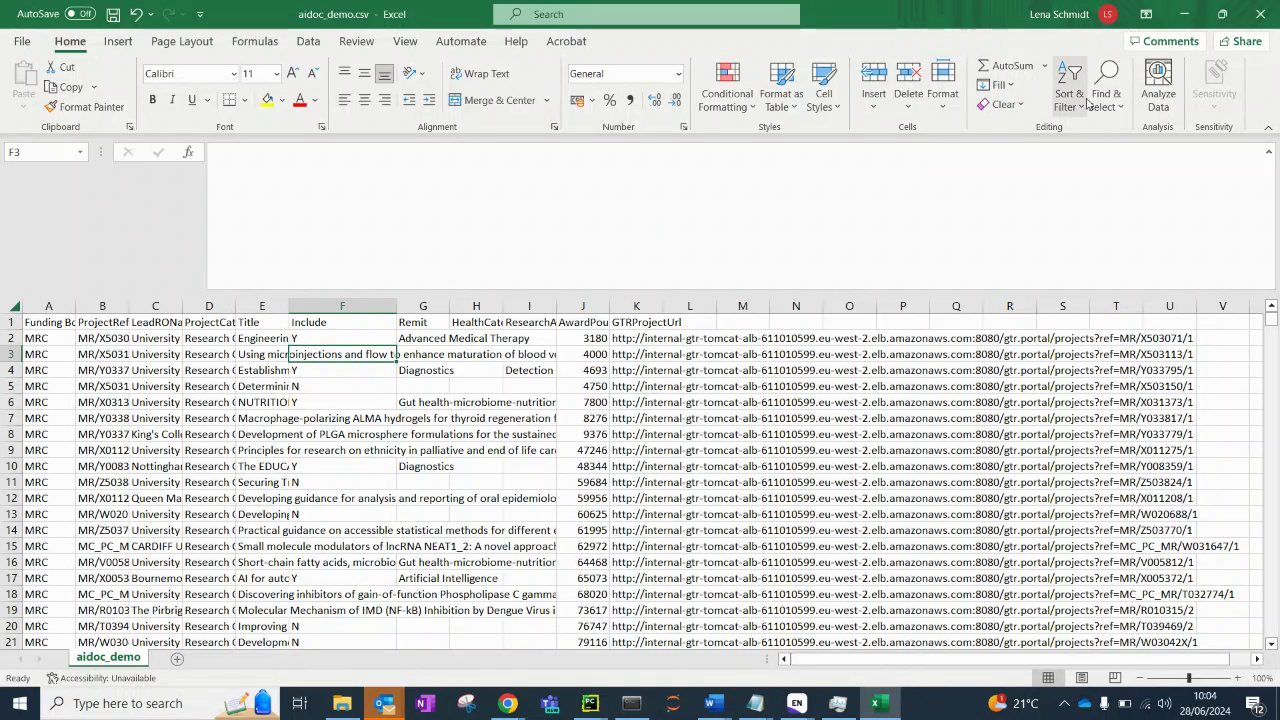
{"action": "left_click", "coordinate": [1188, 14]}
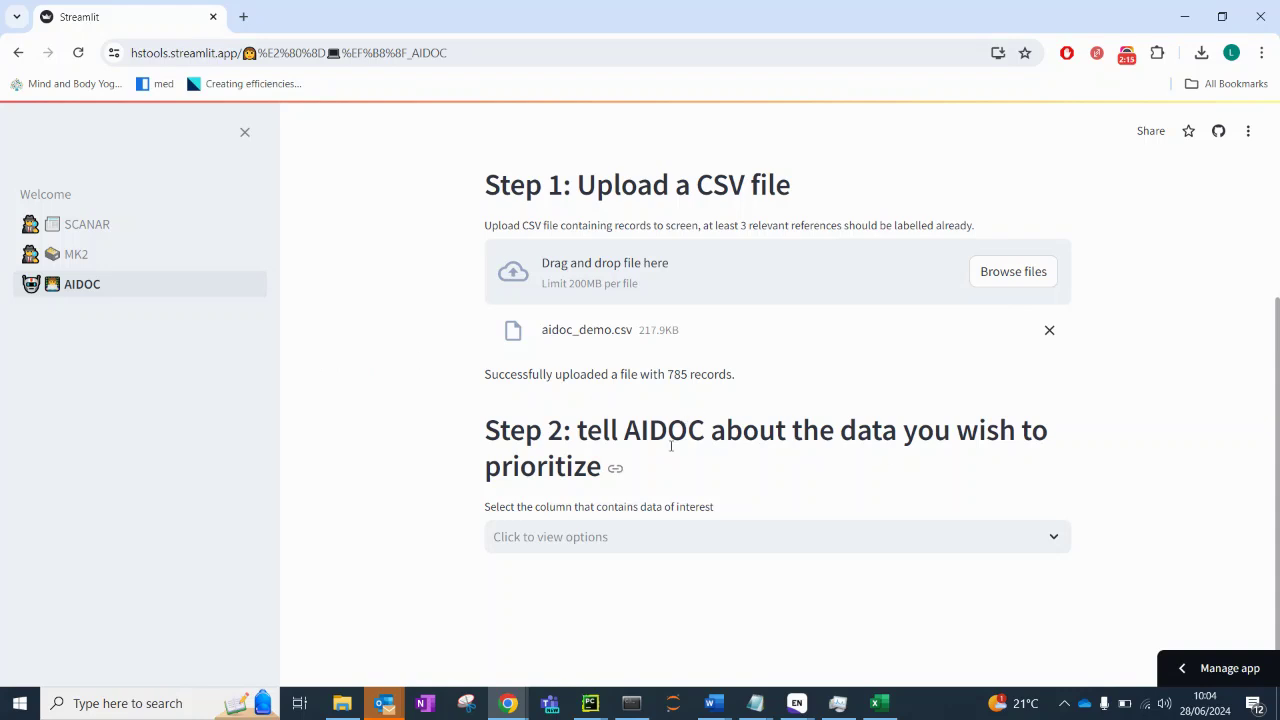
Step: Choose Include as the column containing the data of interest and Y as the value marking an interesting record
{"action": "left_click", "coordinate": [1054, 534]}
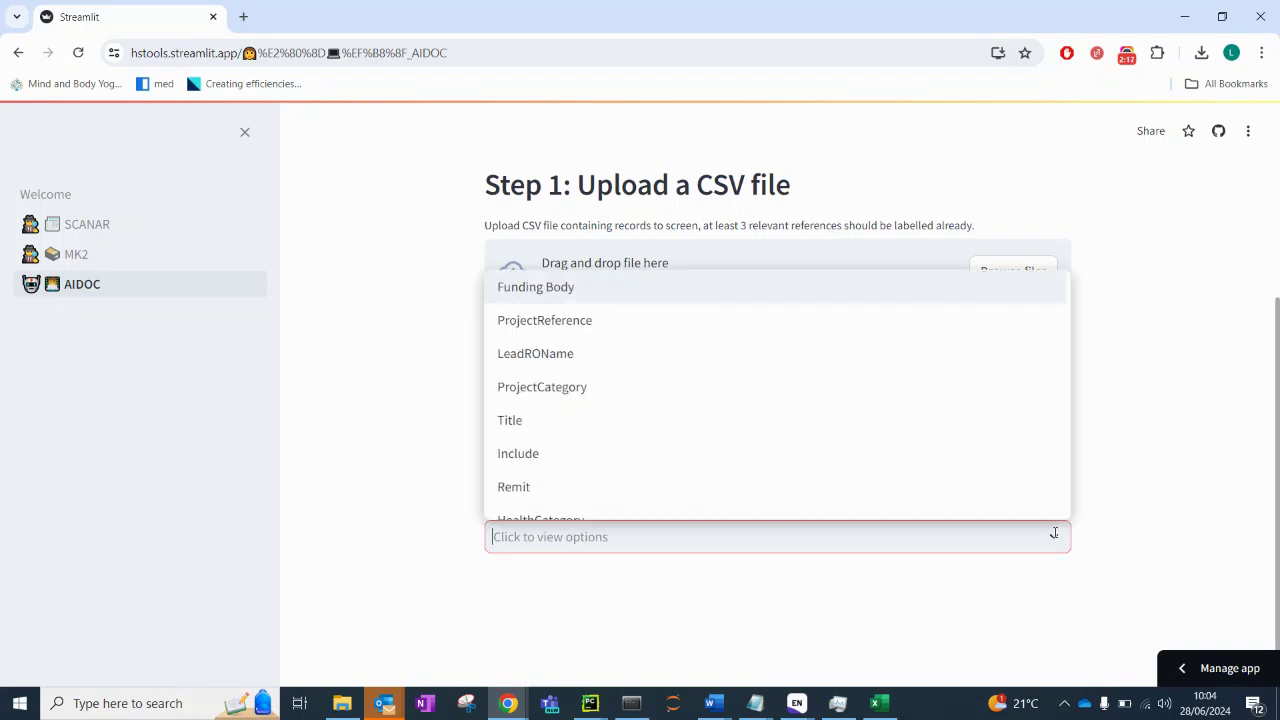
{"action": "left_click", "coordinate": [701, 460]}
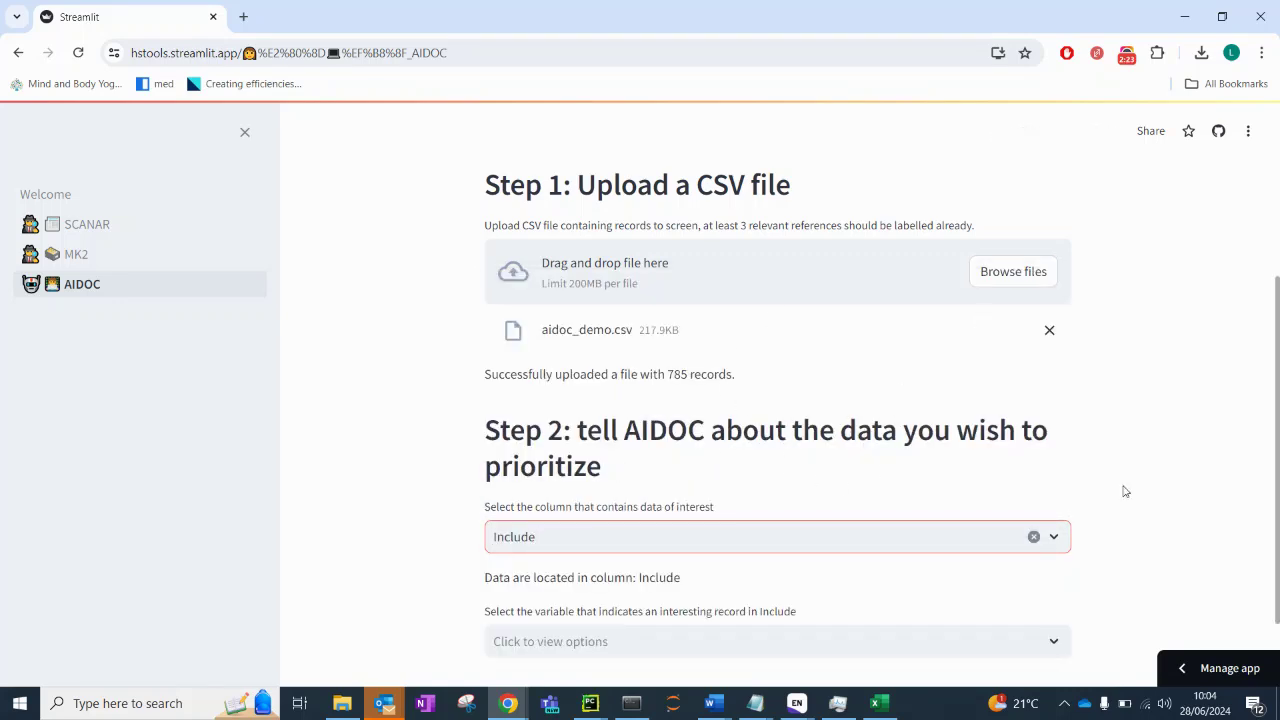
{"action": "left_click_drag", "start_coordinate": [1277, 400], "coordinate": [1277, 470]}
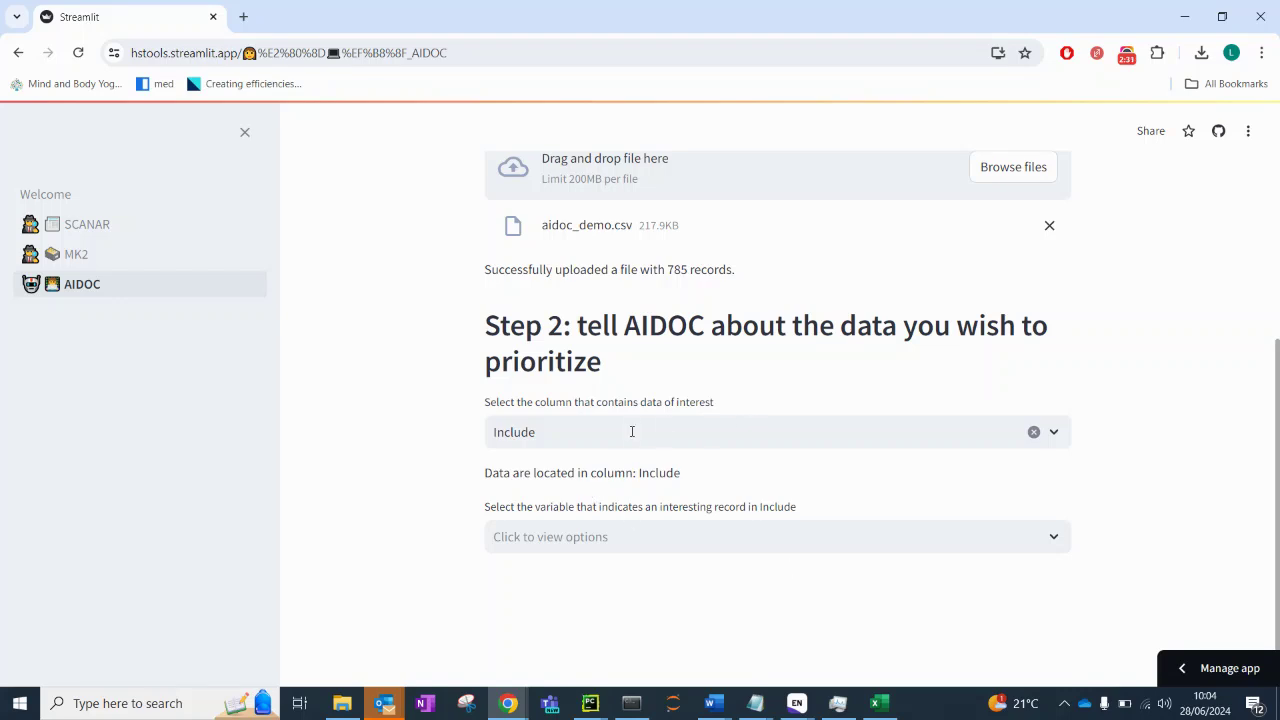
{"action": "left_click", "coordinate": [1052, 540]}
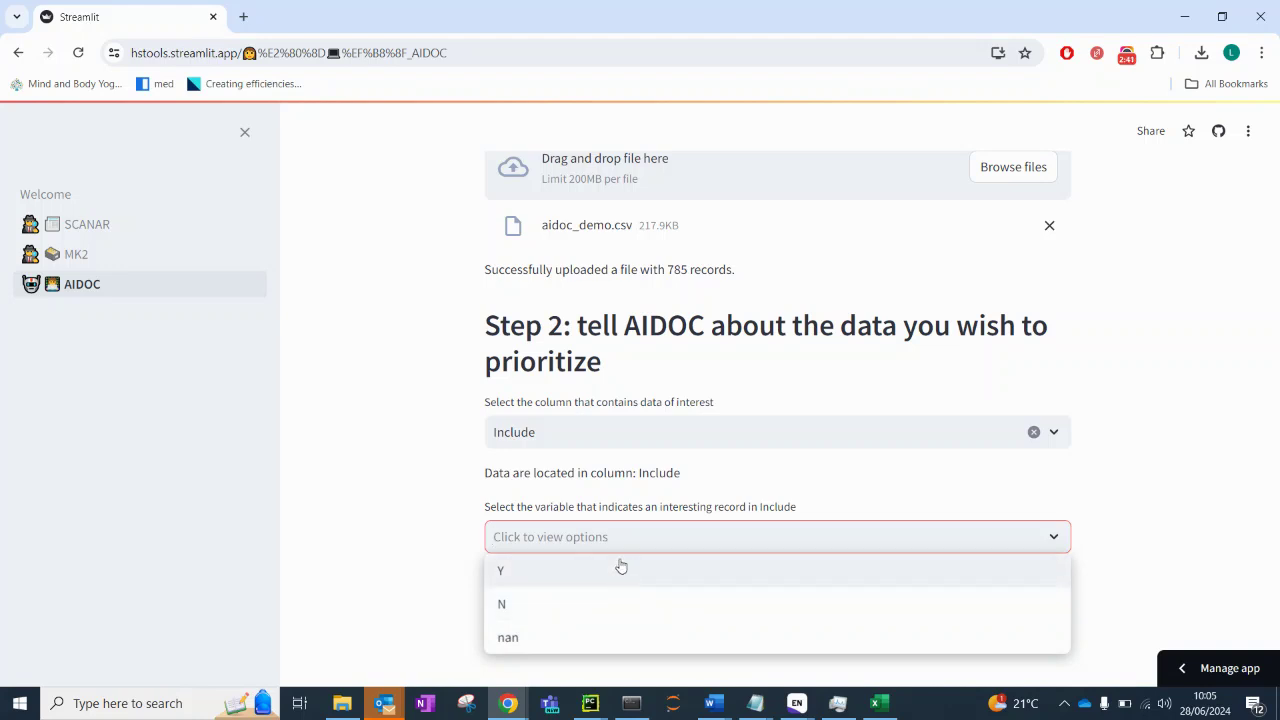
{"action": "left_click", "coordinate": [560, 572]}
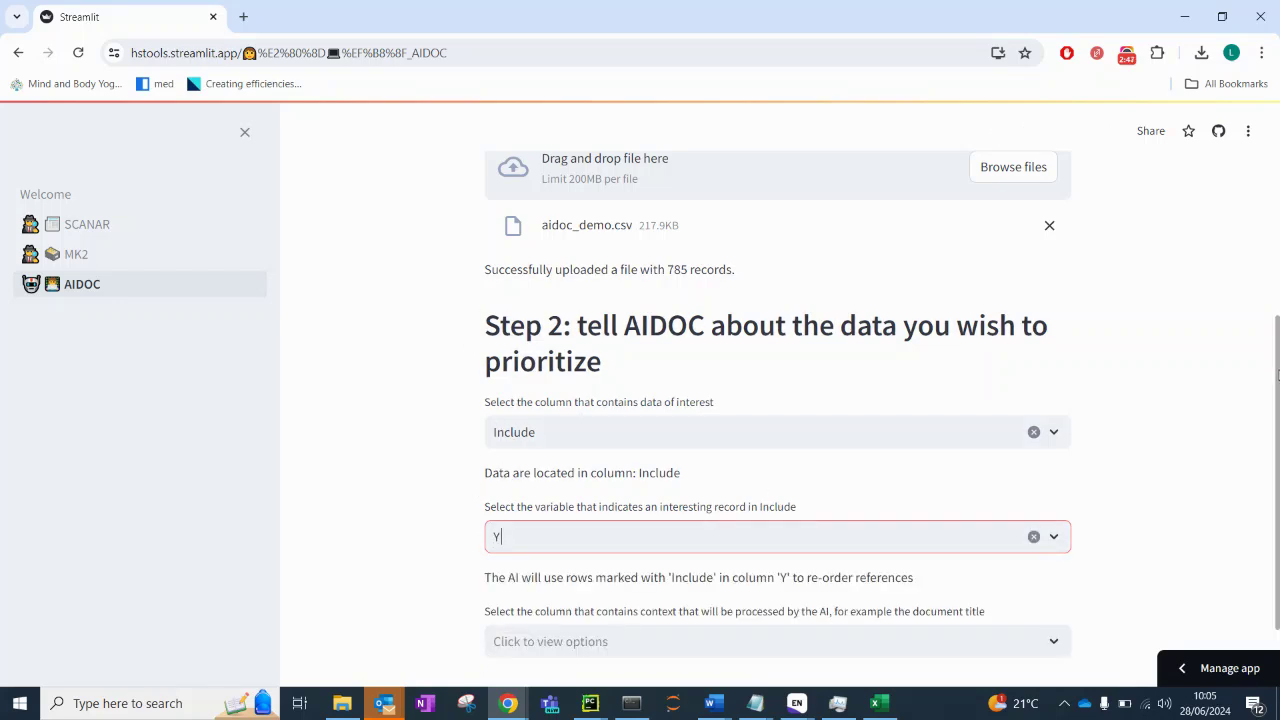
Step: Switch back to aidoc_demo.csv in Excel, widen the Title column and select it
{"action": "left_click_drag", "start_coordinate": [1277, 376], "coordinate": [1277, 455]}
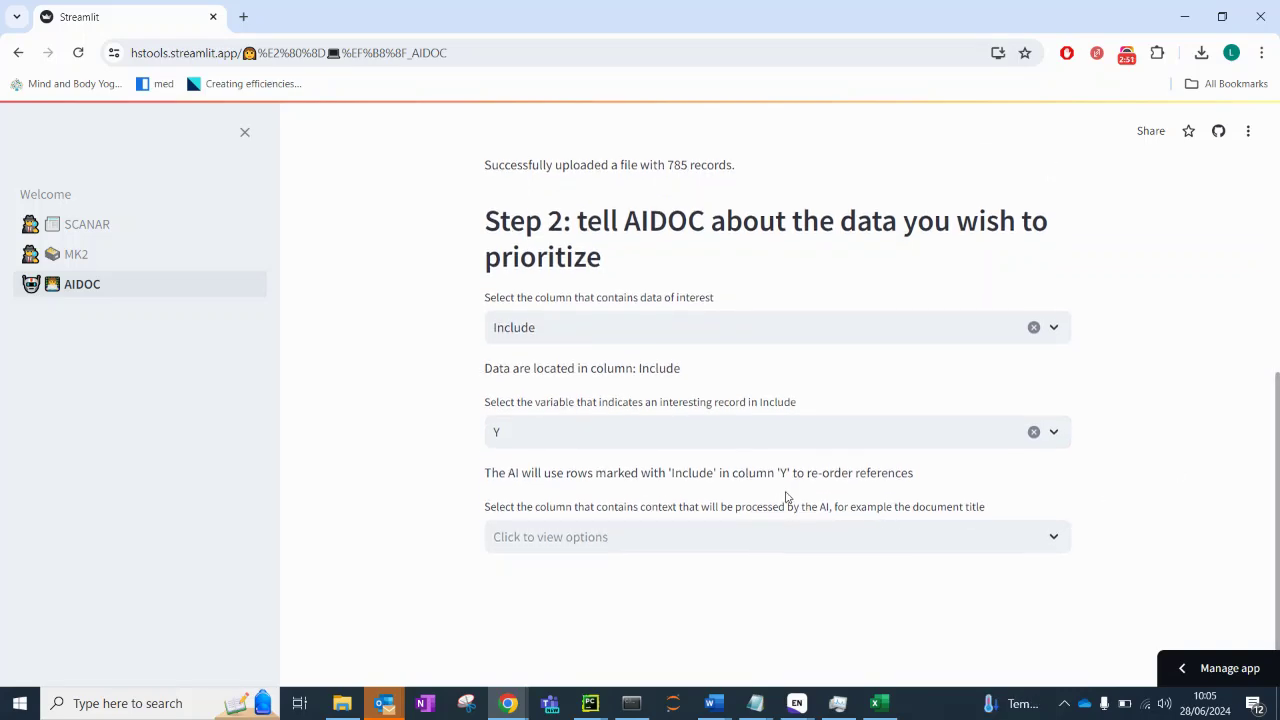
{"action": "left_click", "coordinate": [880, 703]}
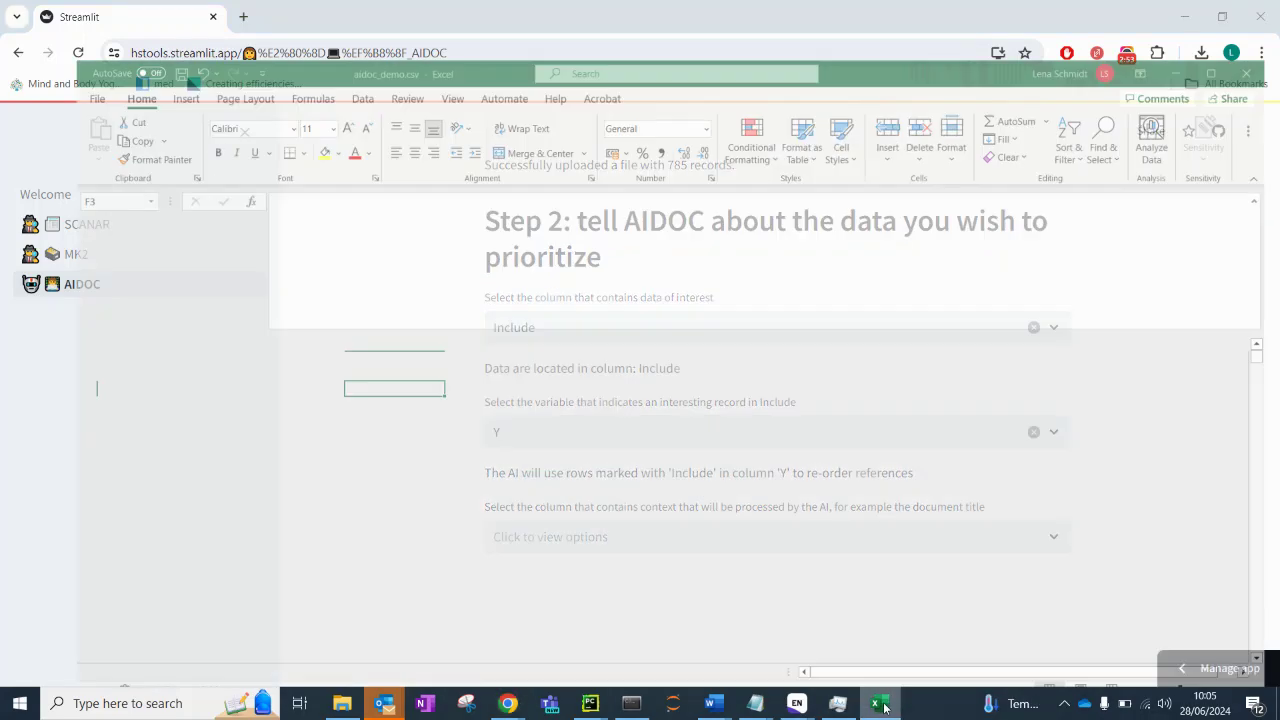
{"action": "left_click", "coordinate": [297, 386]}
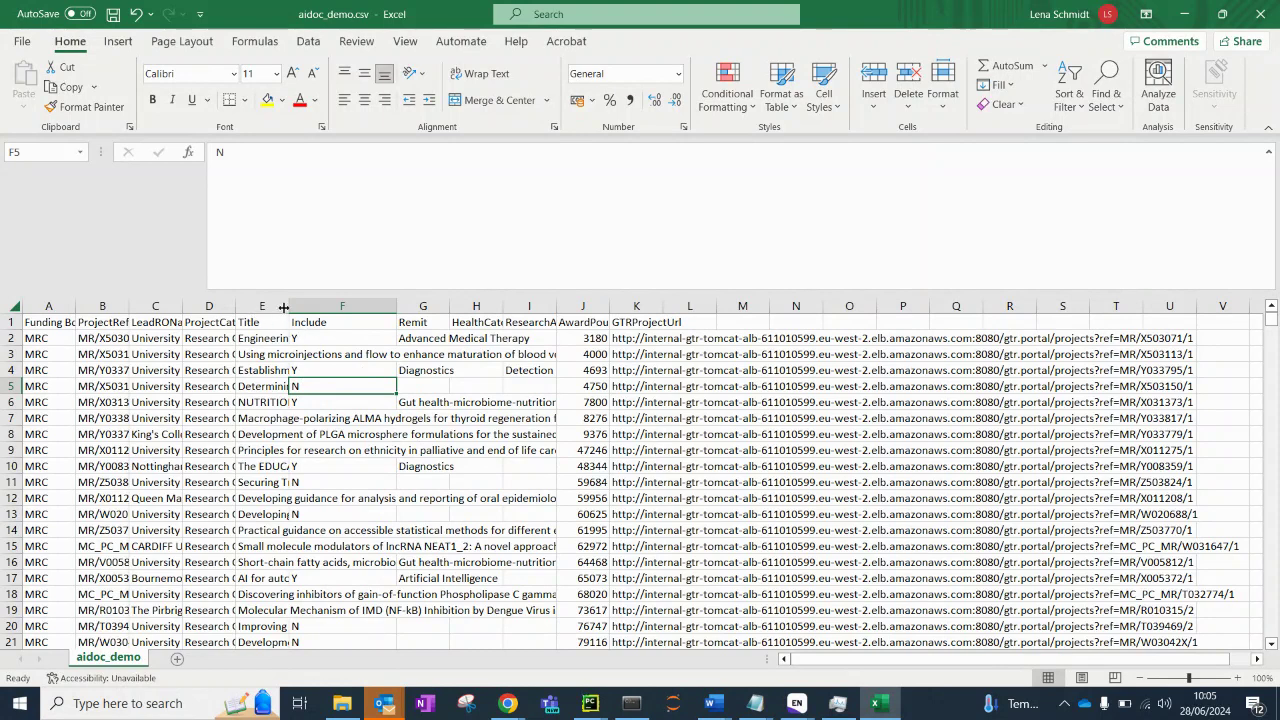
{"action": "left_click_drag", "start_coordinate": [294, 305], "coordinate": [504, 305]}
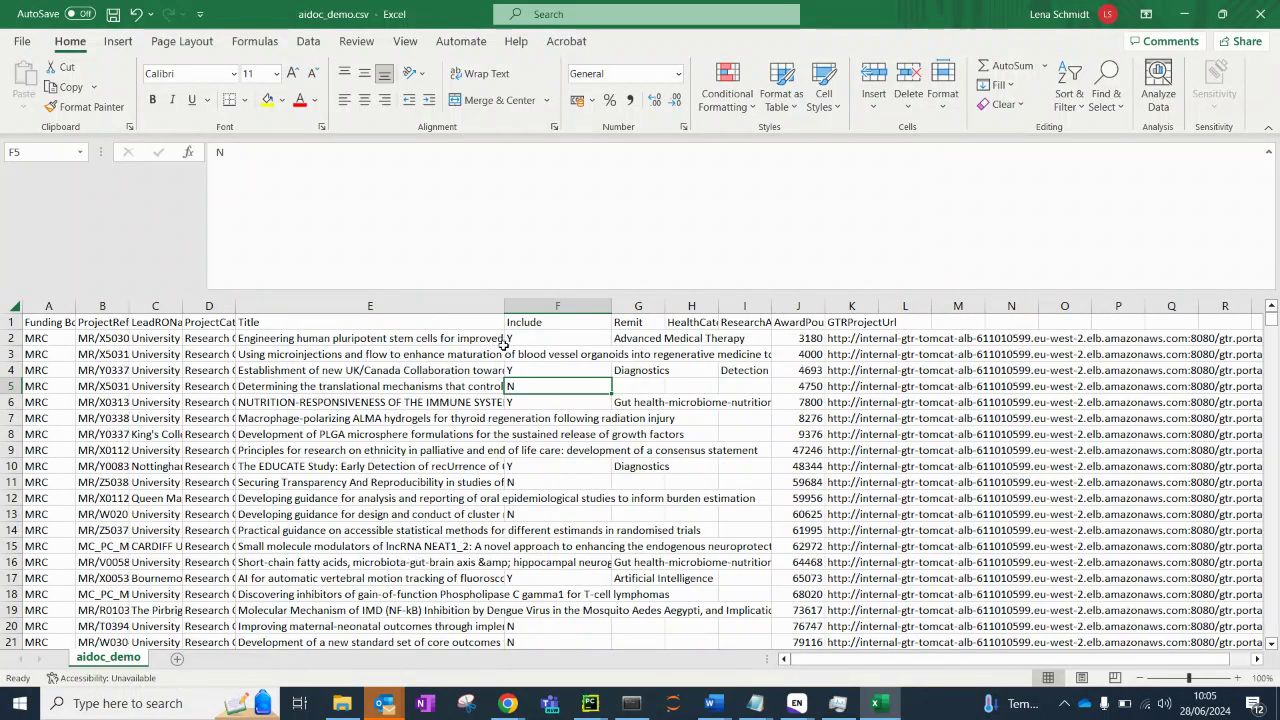
{"action": "left_click", "coordinate": [271, 325]}
{"action": "left_click", "coordinate": [266, 305]}
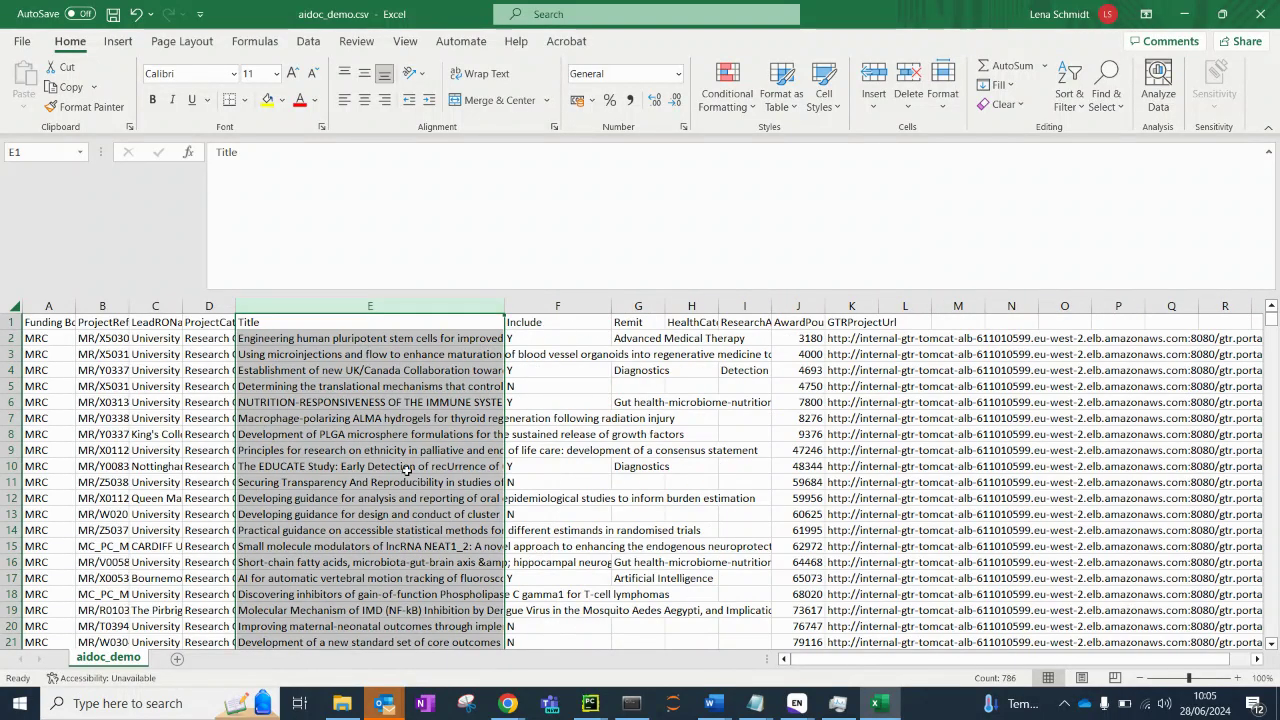
Step: Read the document titles in rows 2 to 4 of the Title column, and return to AIDOC in the browser
{"action": "left_click", "coordinate": [339, 337]}
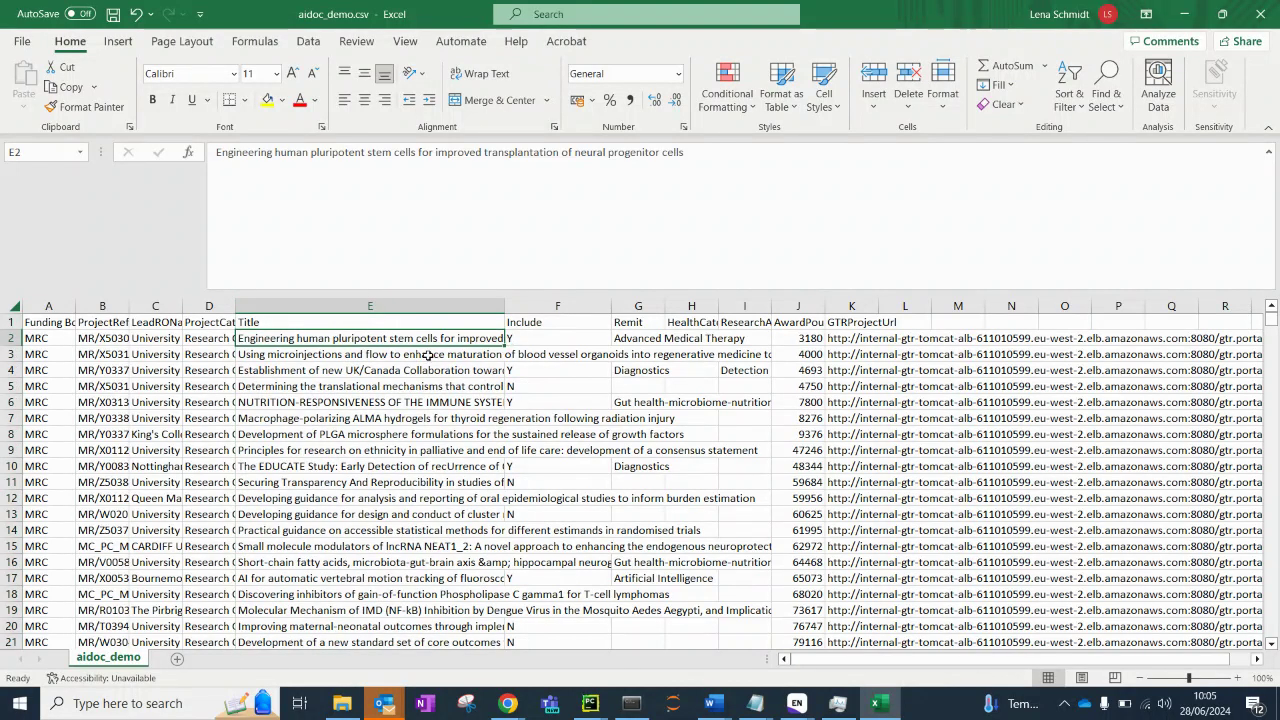
{"action": "left_click_drag", "start_coordinate": [428, 356], "coordinate": [428, 371]}
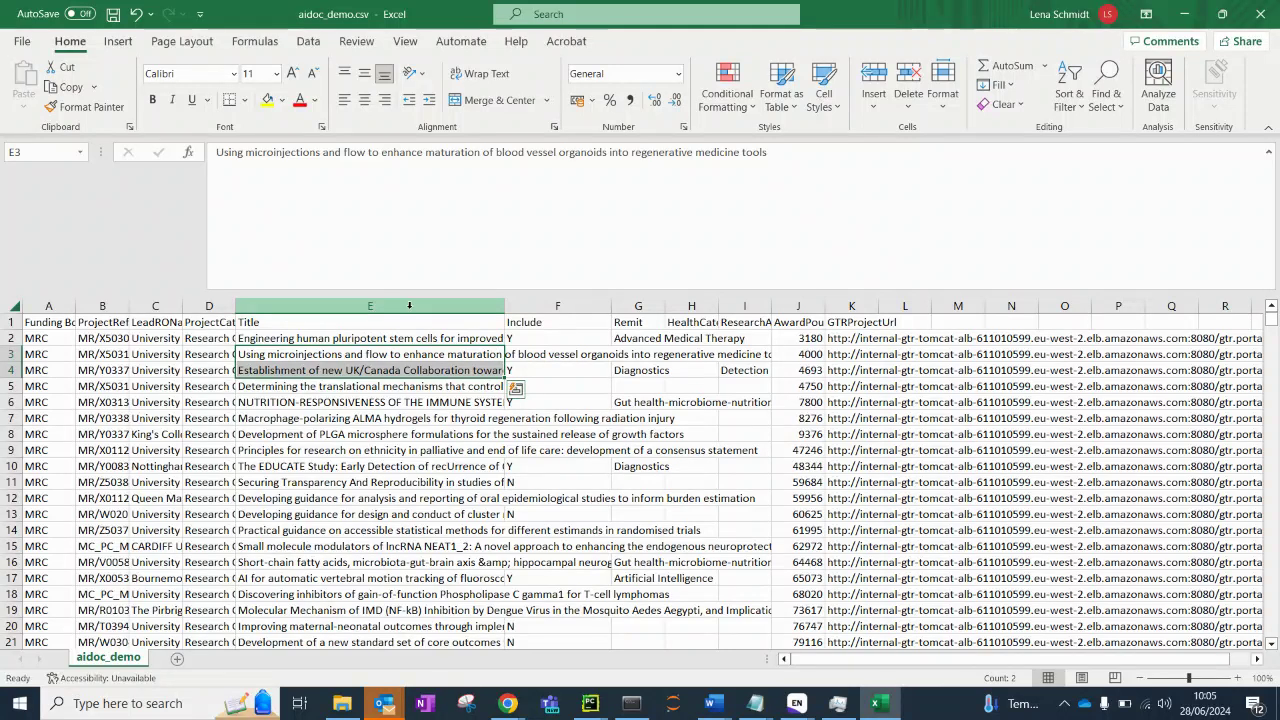
{"action": "left_click", "coordinate": [345, 356]}
{"action": "left_click", "coordinate": [342, 339]}
{"action": "left_click", "coordinate": [343, 355]}
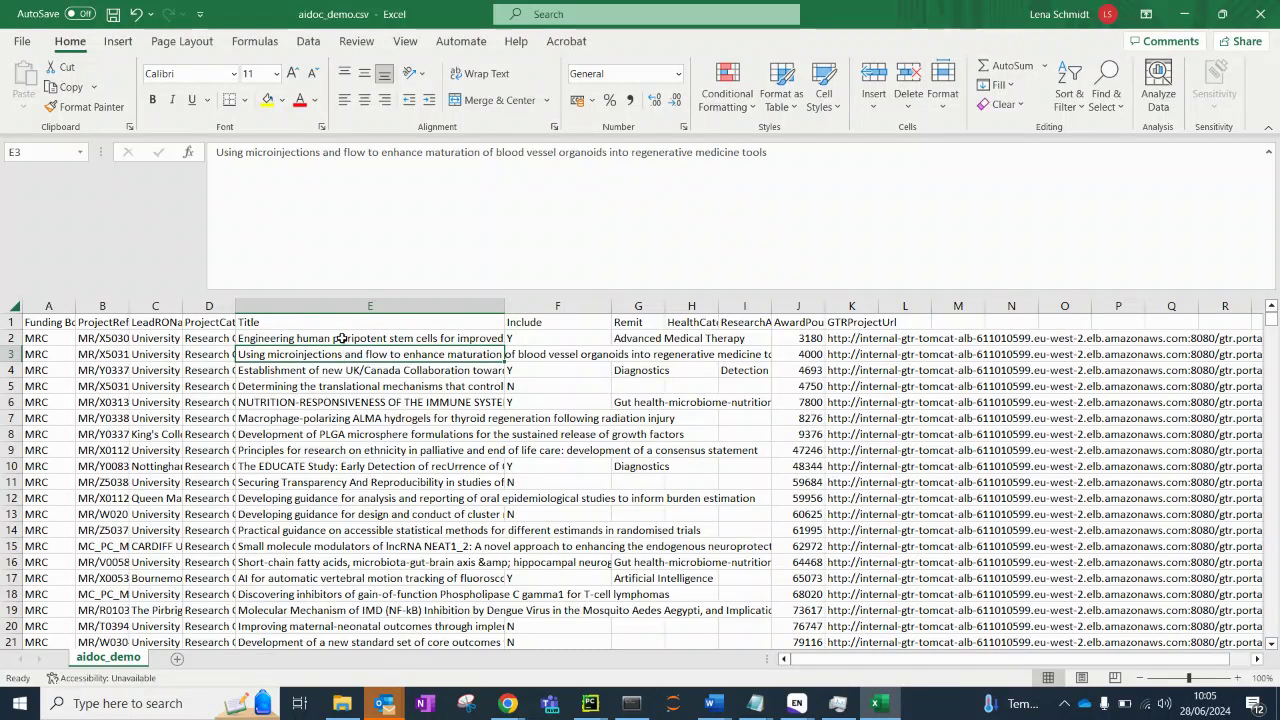
{"action": "left_click", "coordinate": [342, 339]}
{"action": "left_click", "coordinate": [344, 356]}
{"action": "left_click", "coordinate": [1184, 14]}
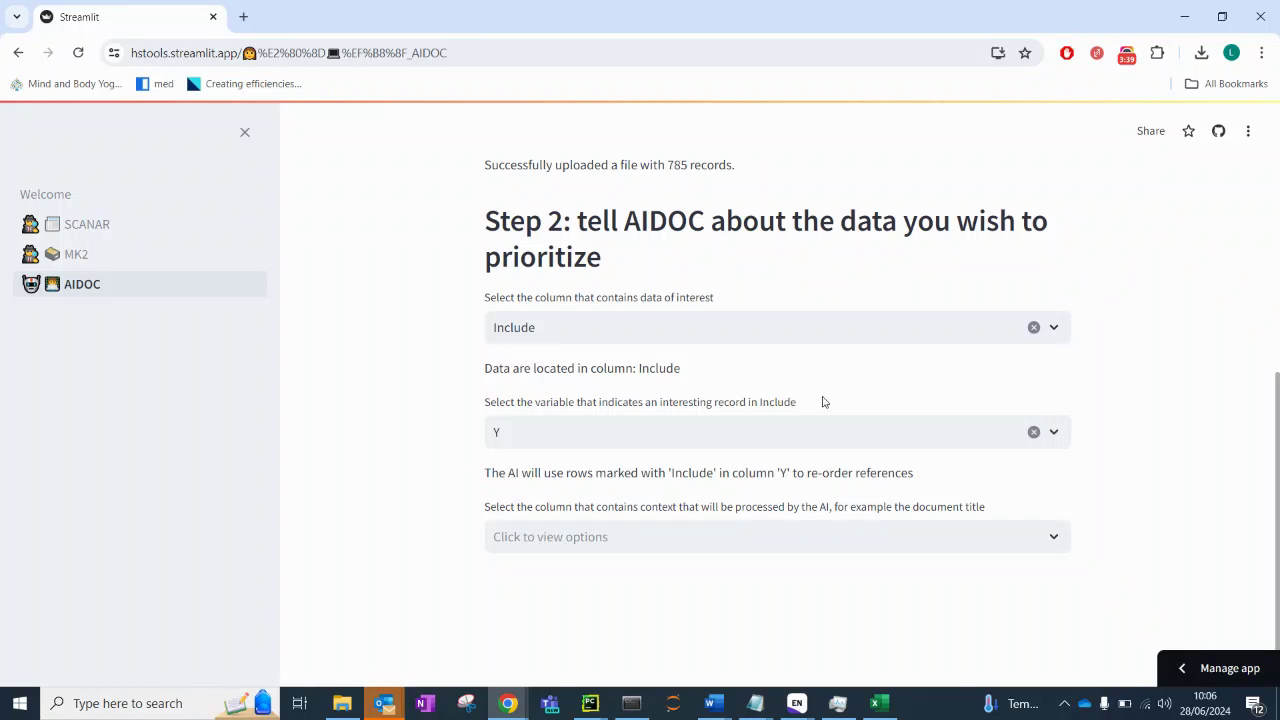
Step: Choose Title as the context column for the AI and start reordering the records
{"action": "left_click", "coordinate": [640, 539]}
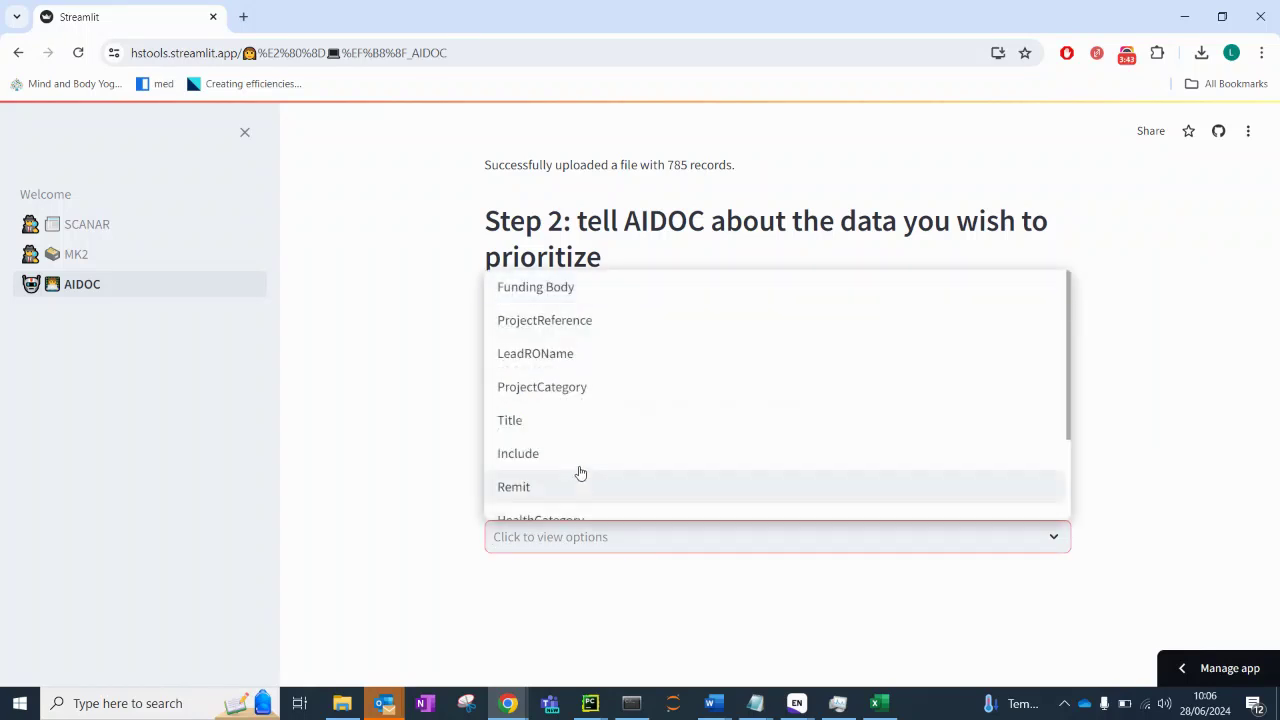
{"action": "left_click", "coordinate": [561, 425]}
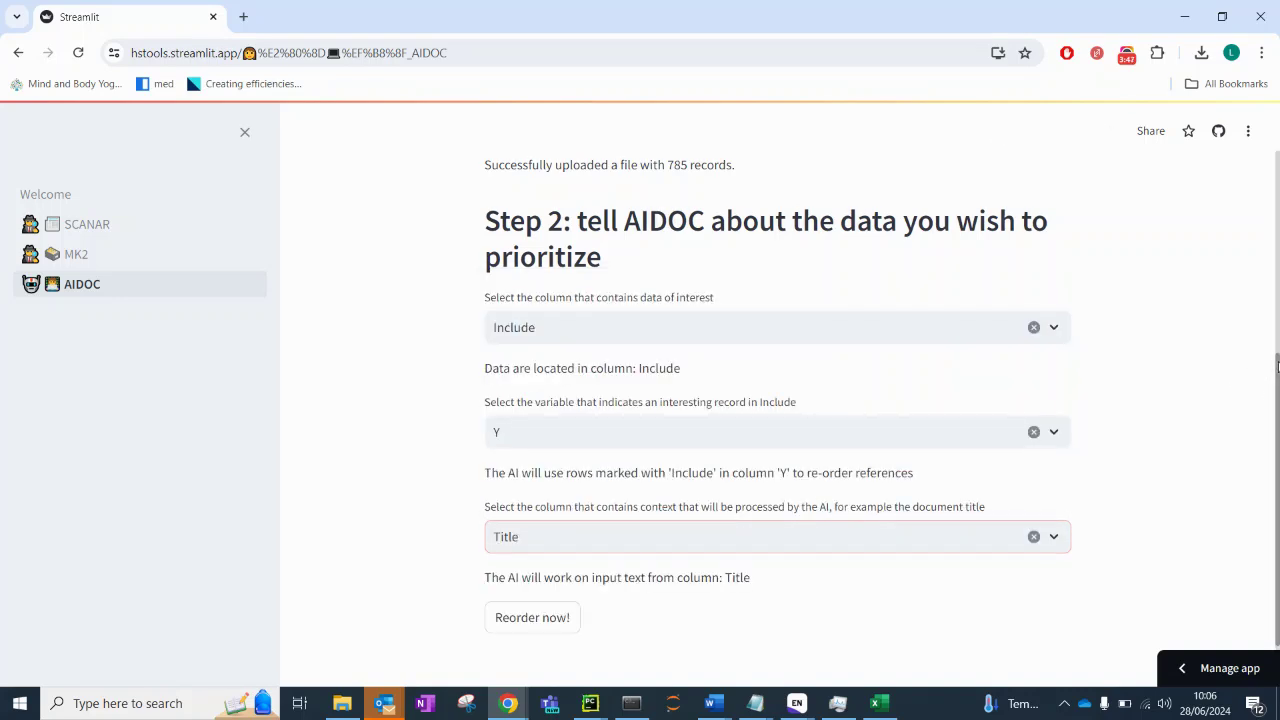
{"action": "left_click_drag", "start_coordinate": [1277, 360], "coordinate": [1277, 418]}
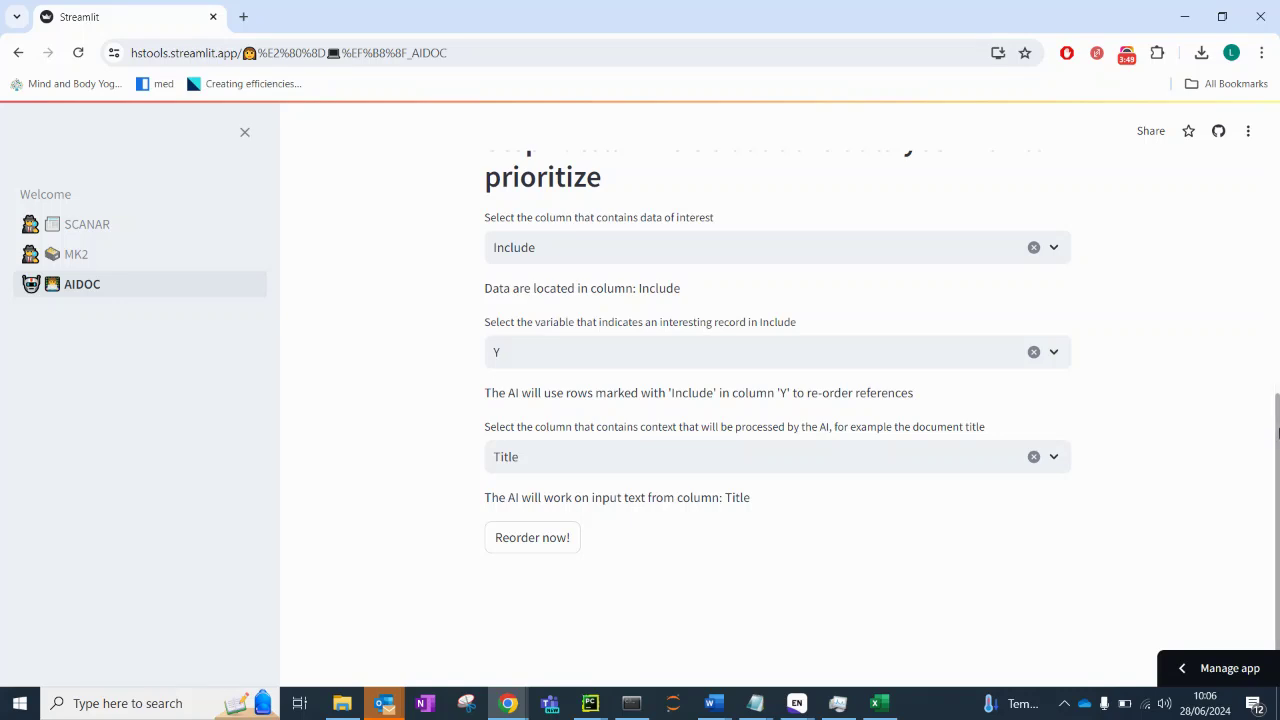
{"action": "left_click", "coordinate": [534, 545]}
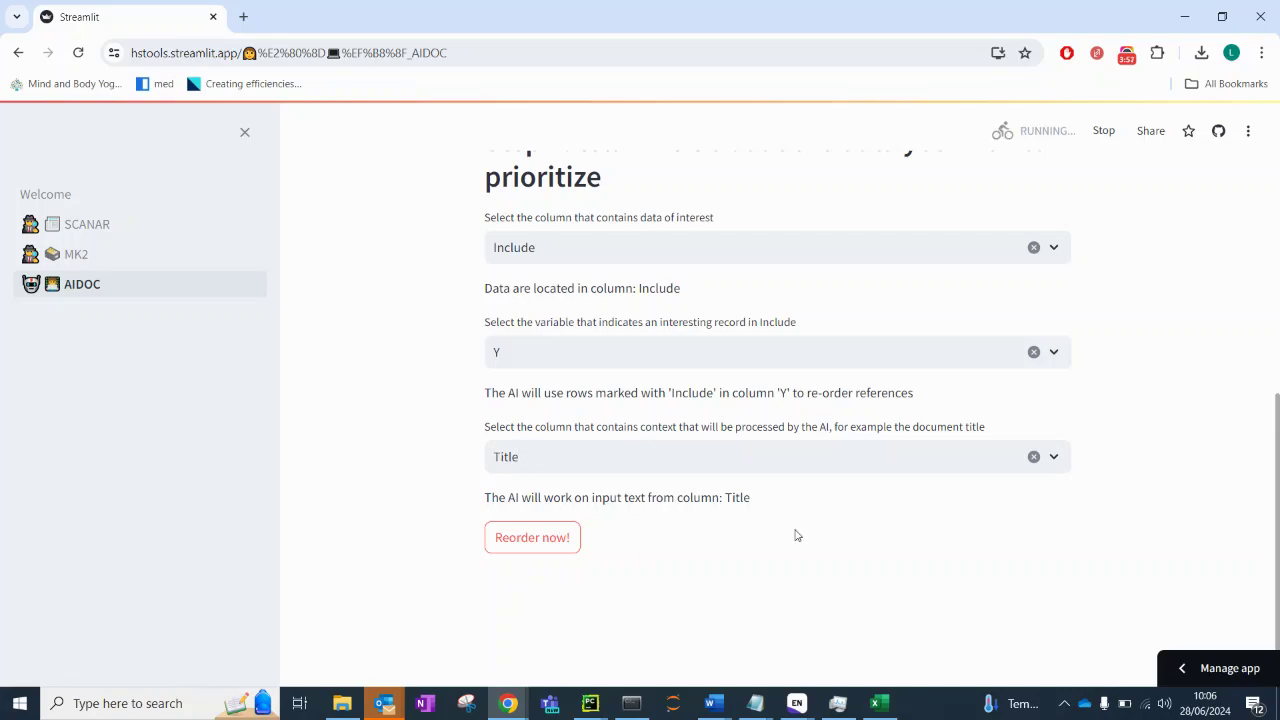
Step: Review the titles in rows 3 and 4 of aidoc_demo.csv in Excel, and return to AIDOC in the browser
{"action": "left_click", "coordinate": [886, 705]}
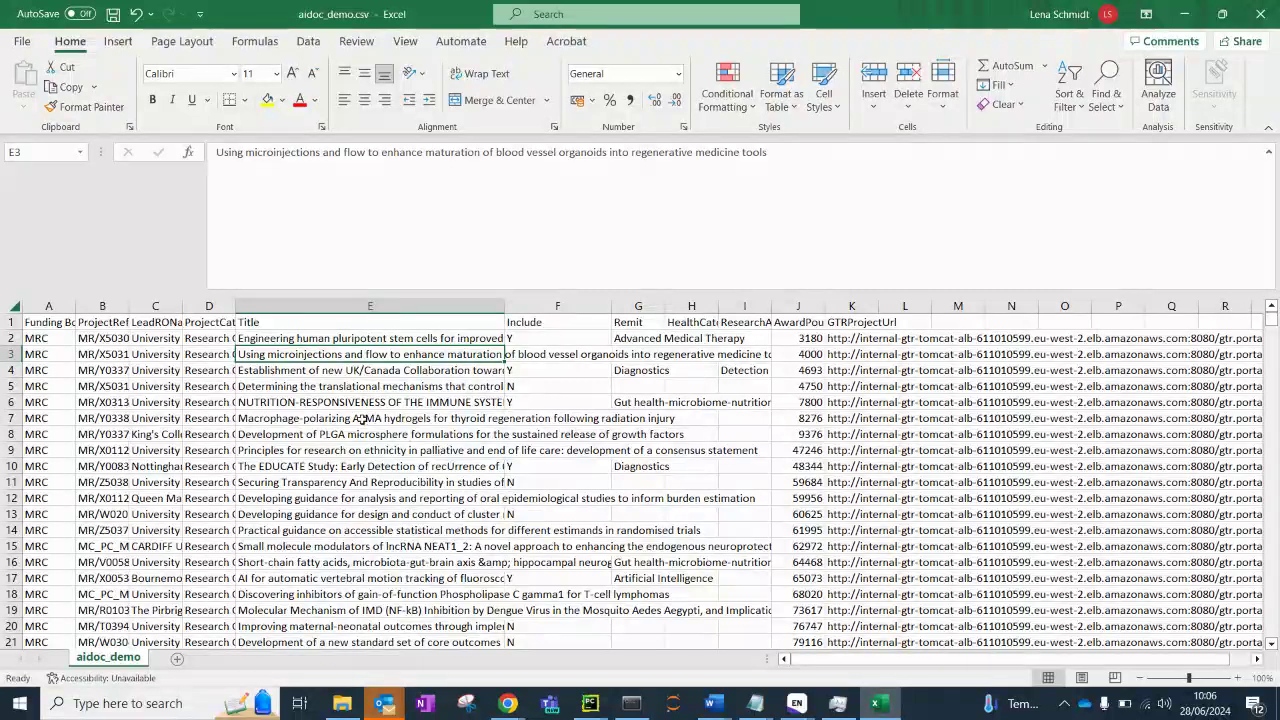
{"action": "left_click", "coordinate": [304, 371]}
{"action": "left_click", "coordinate": [298, 352]}
{"action": "left_click", "coordinate": [1184, 14]}
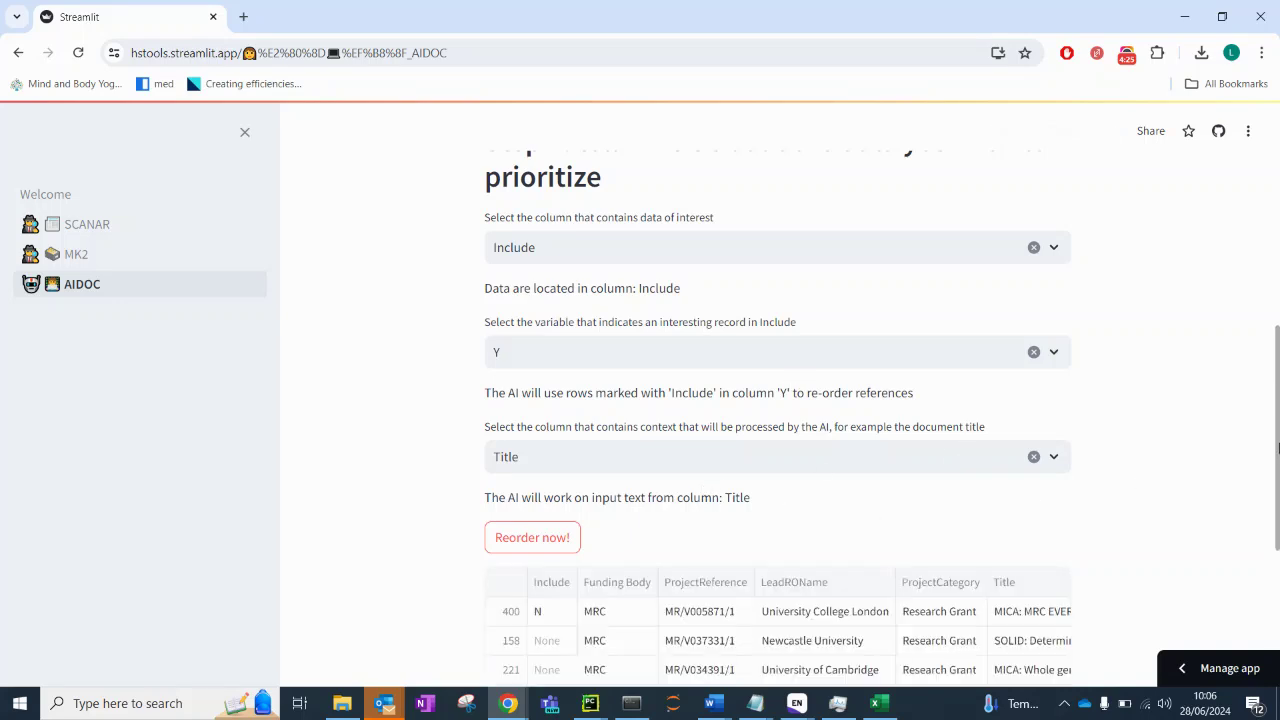
Step: Review the reordered records and their columns in the results table
{"action": "left_click_drag", "start_coordinate": [1277, 448], "coordinate": [1268, 558]}
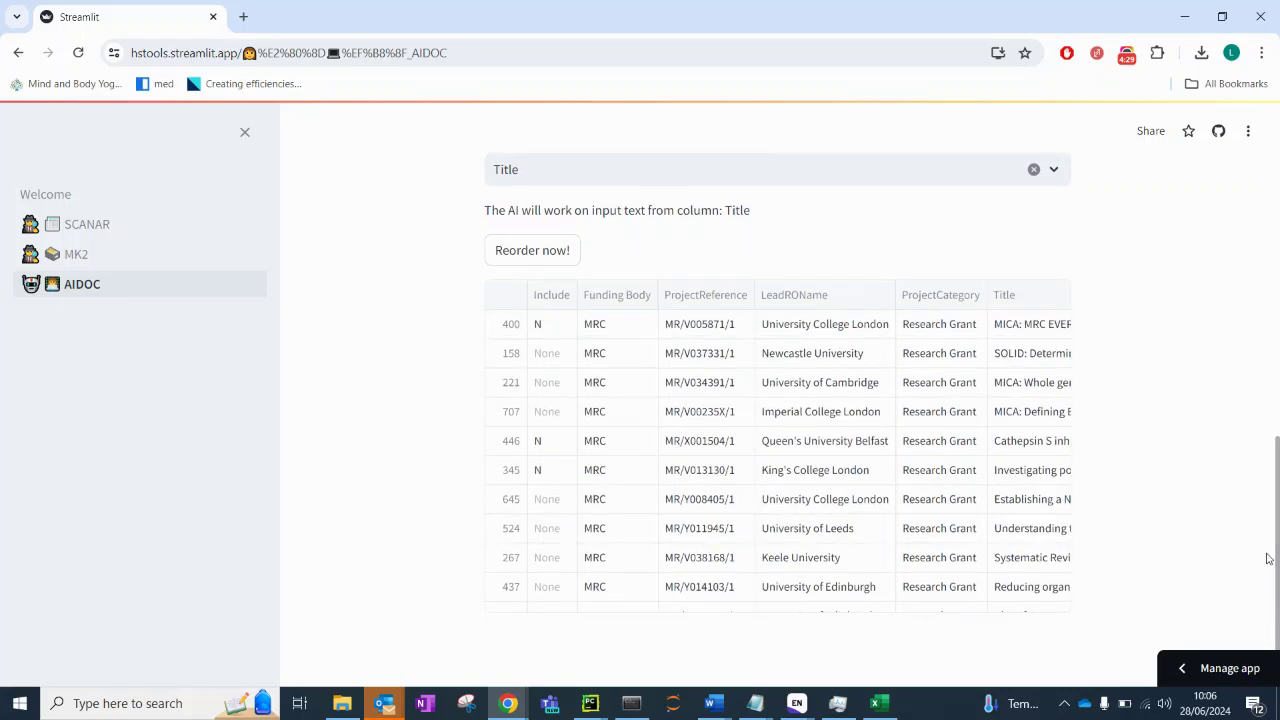
{"action": "mouse_move", "coordinate": [629, 611]}
{"action": "left_mouse_down"}
{"action": "mouse_move", "coordinate": [891, 637]}
{"action": "mouse_move", "coordinate": [553, 620]}
{"action": "left_mouse_up"}
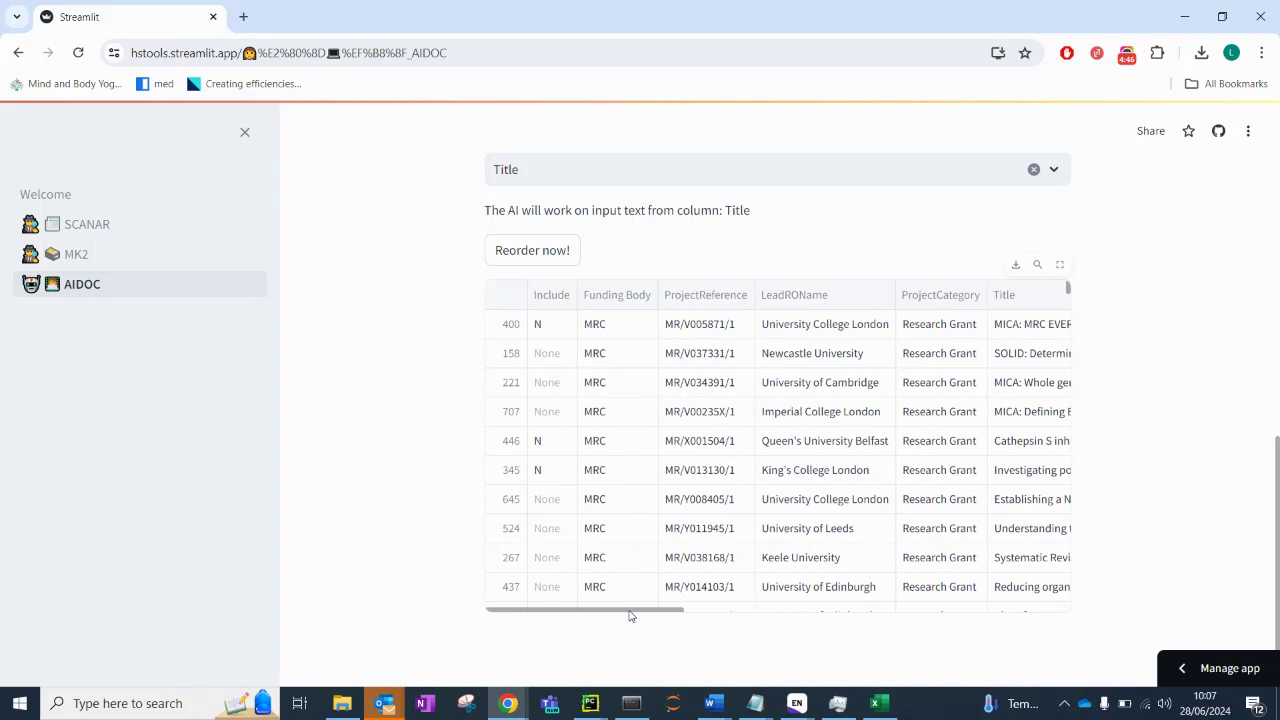
{"action": "mouse_move", "coordinate": [630, 615]}
{"action": "left_mouse_down"}
{"action": "mouse_move", "coordinate": [700, 614]}
{"action": "mouse_move", "coordinate": [612, 617]}
{"action": "left_mouse_up"}
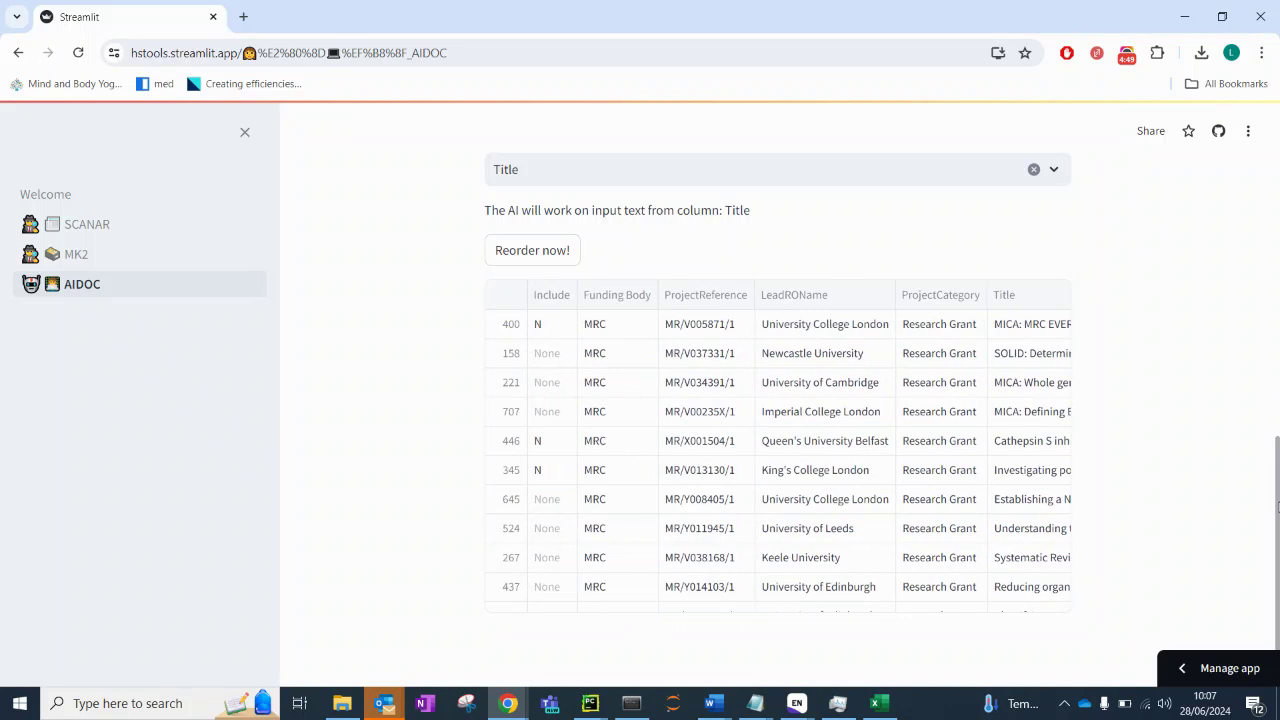
Step: Set Remit as the column containing the data of interest and Gut health-microbiome-nutrition as the value indicating an interesting record
{"action": "left_click_drag", "start_coordinate": [1277, 507], "coordinate": [1261, 368]}
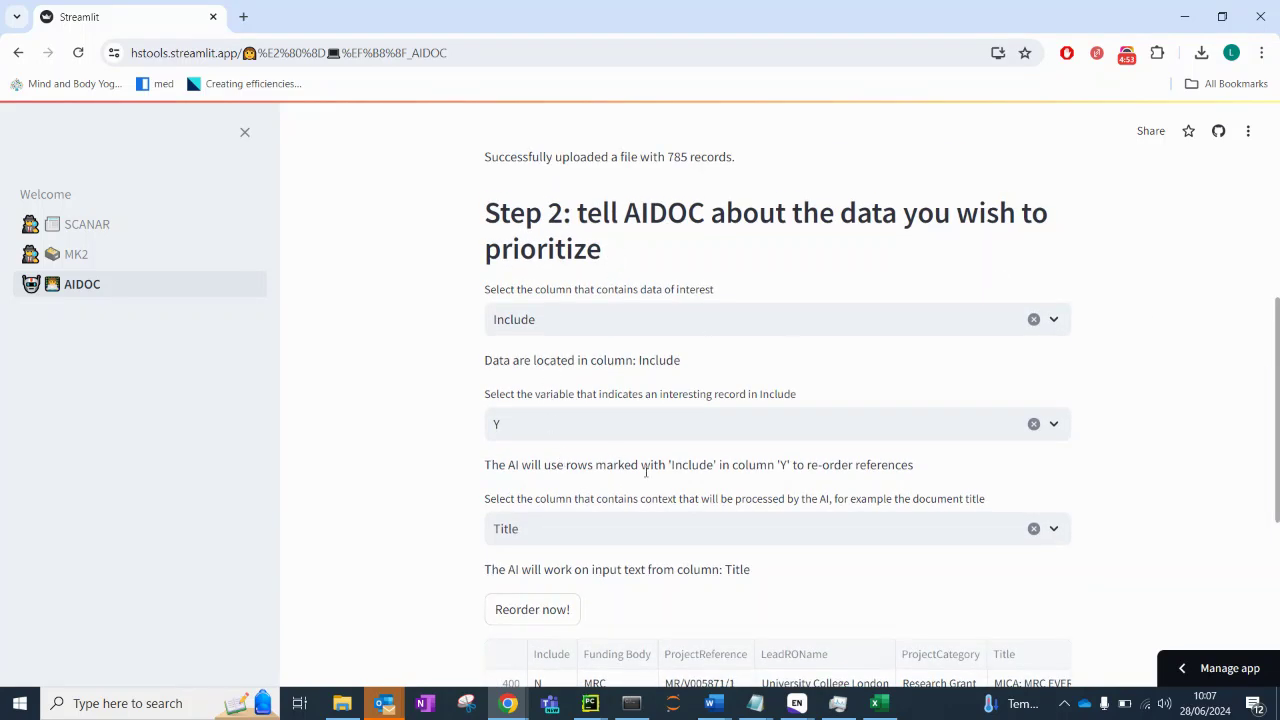
{"action": "left_click", "coordinate": [1058, 320]}
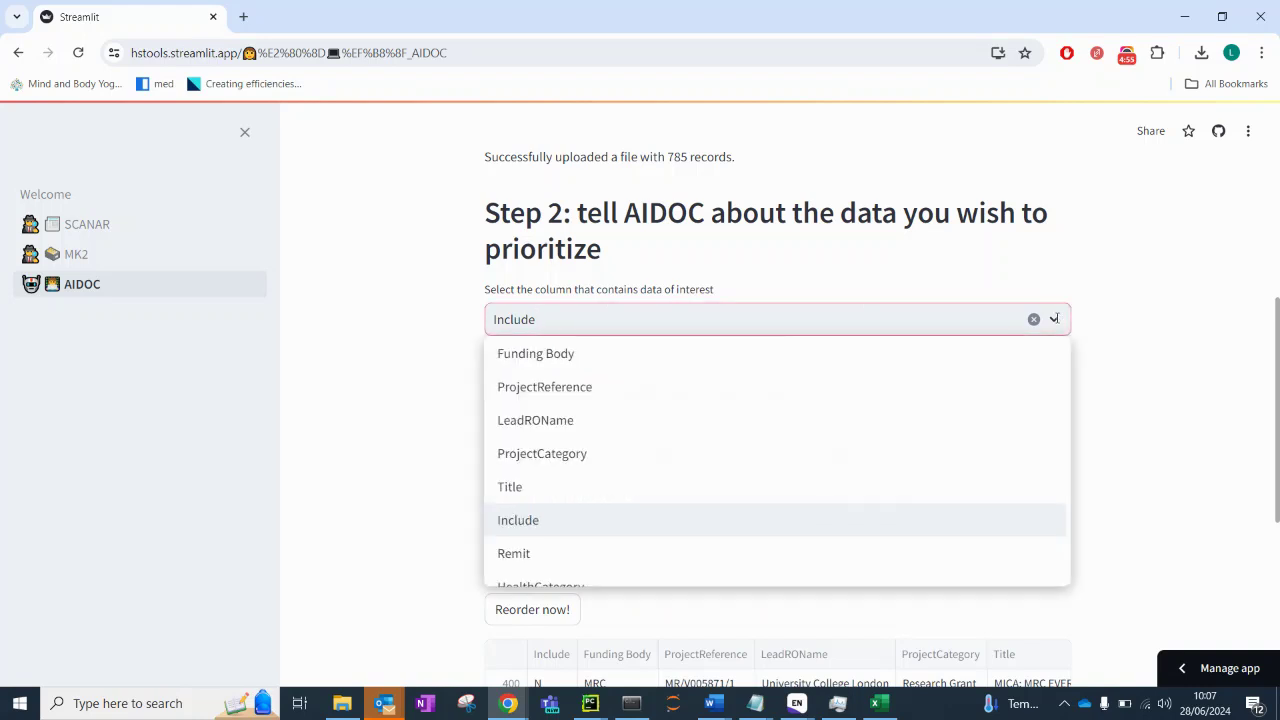
{"action": "left_click", "coordinate": [737, 555]}
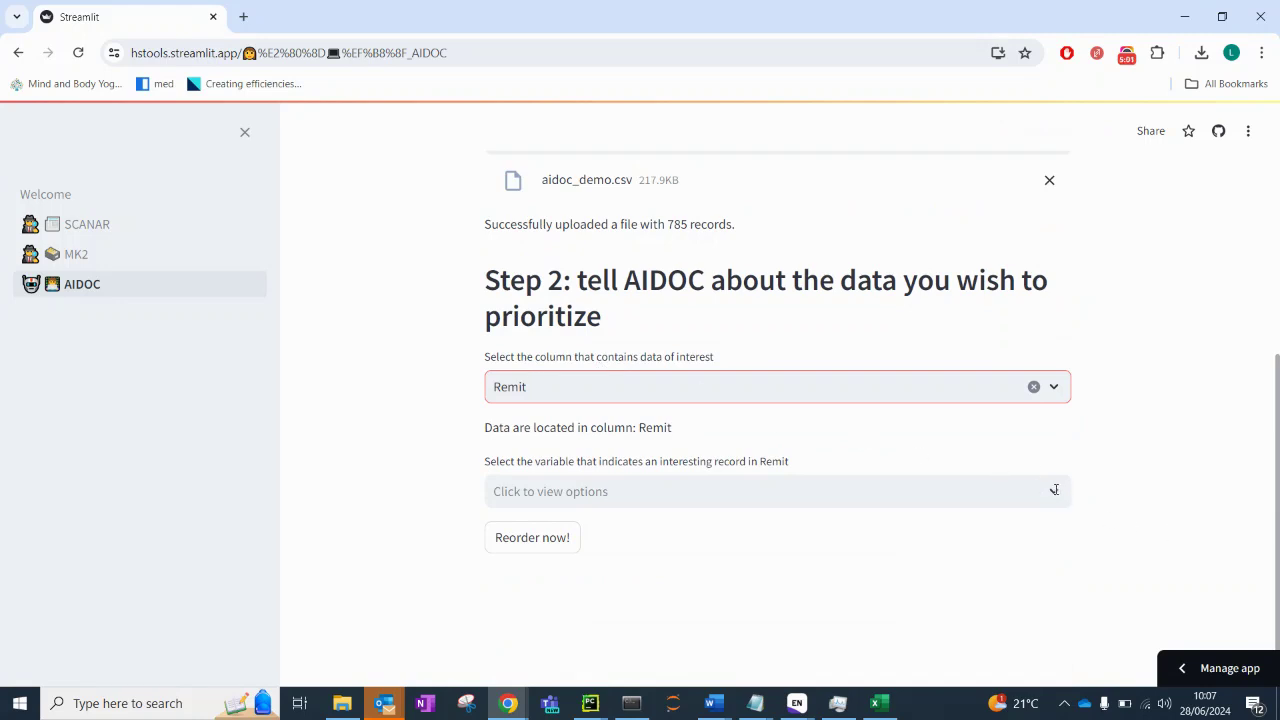
{"action": "left_click", "coordinate": [1054, 489]}
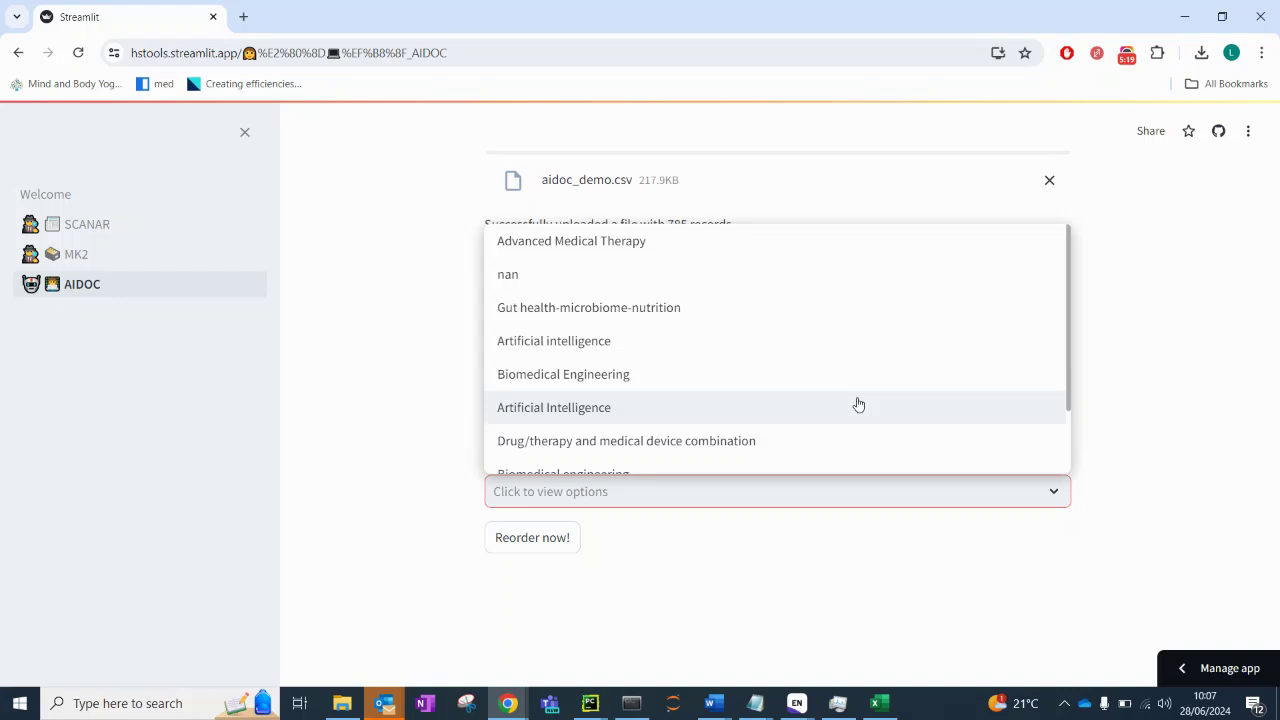
{"action": "left_click", "coordinate": [763, 310]}
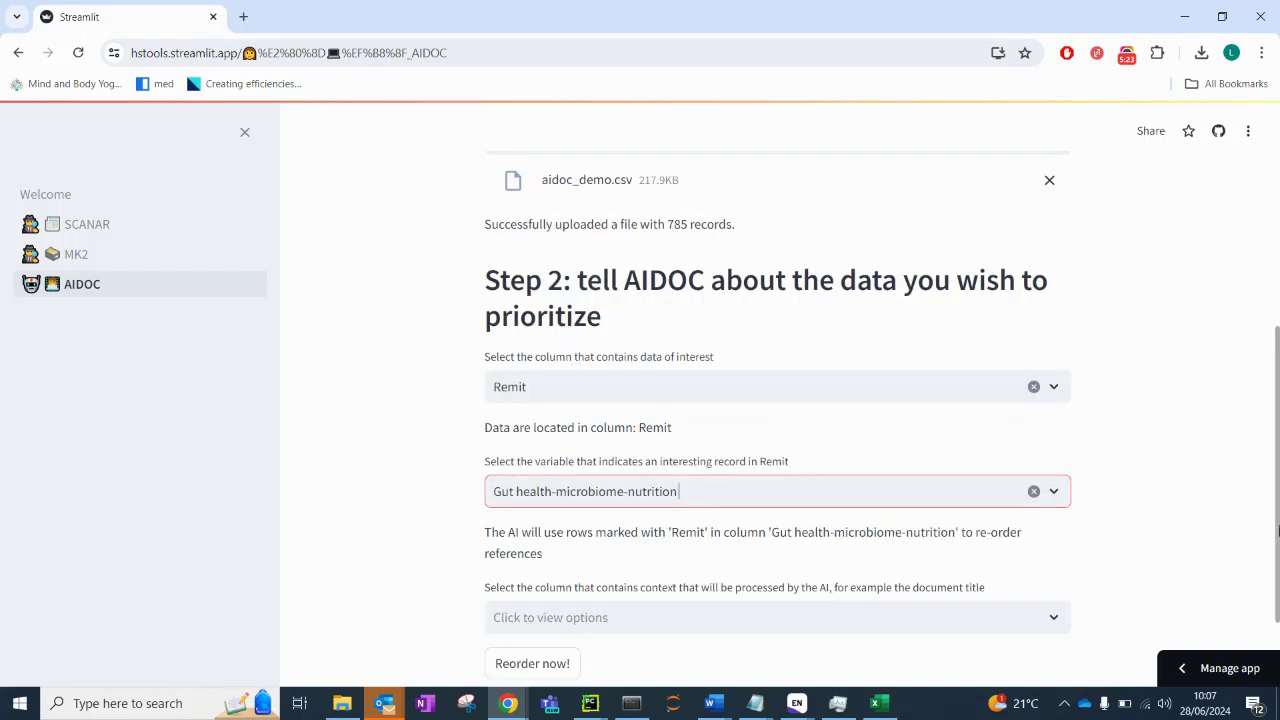
Step: Choose Title as the context column for the AI and reorder the records by the Remit value
{"action": "scroll", "coordinate": [1276, 474], "scroll_direction": "down", "scroll_amount": 2}
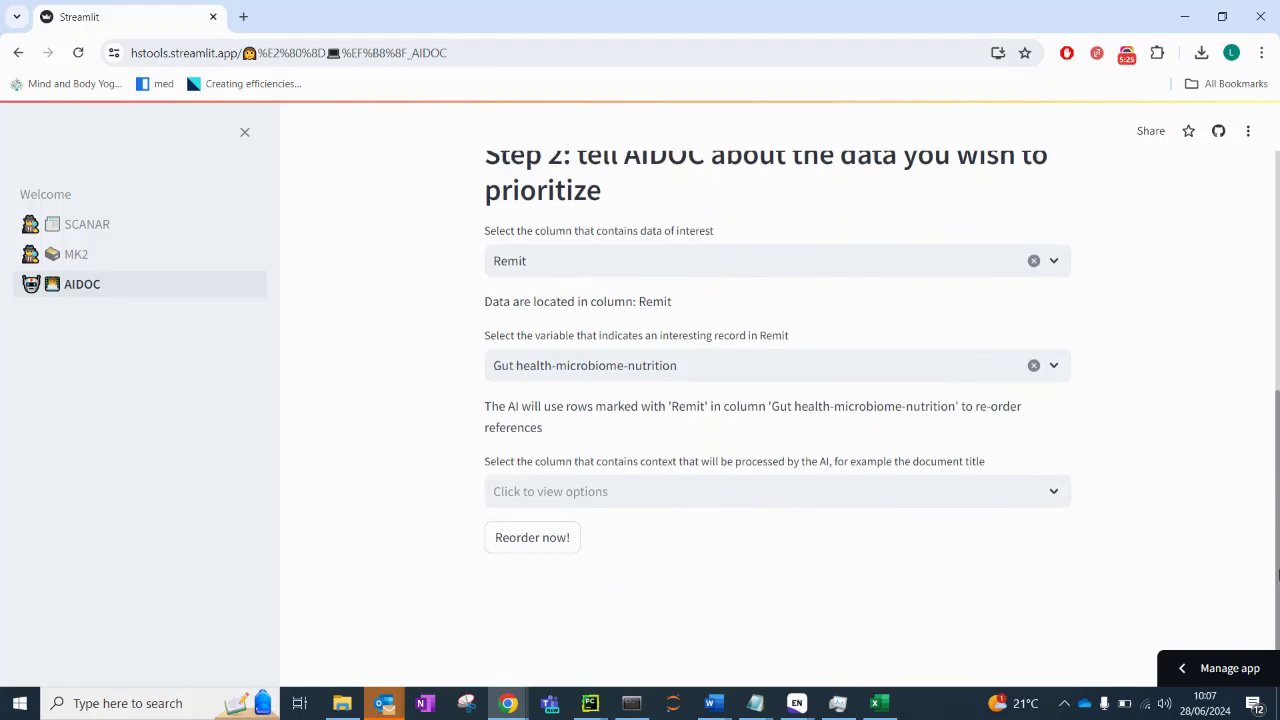
{"action": "left_click", "coordinate": [1054, 494]}
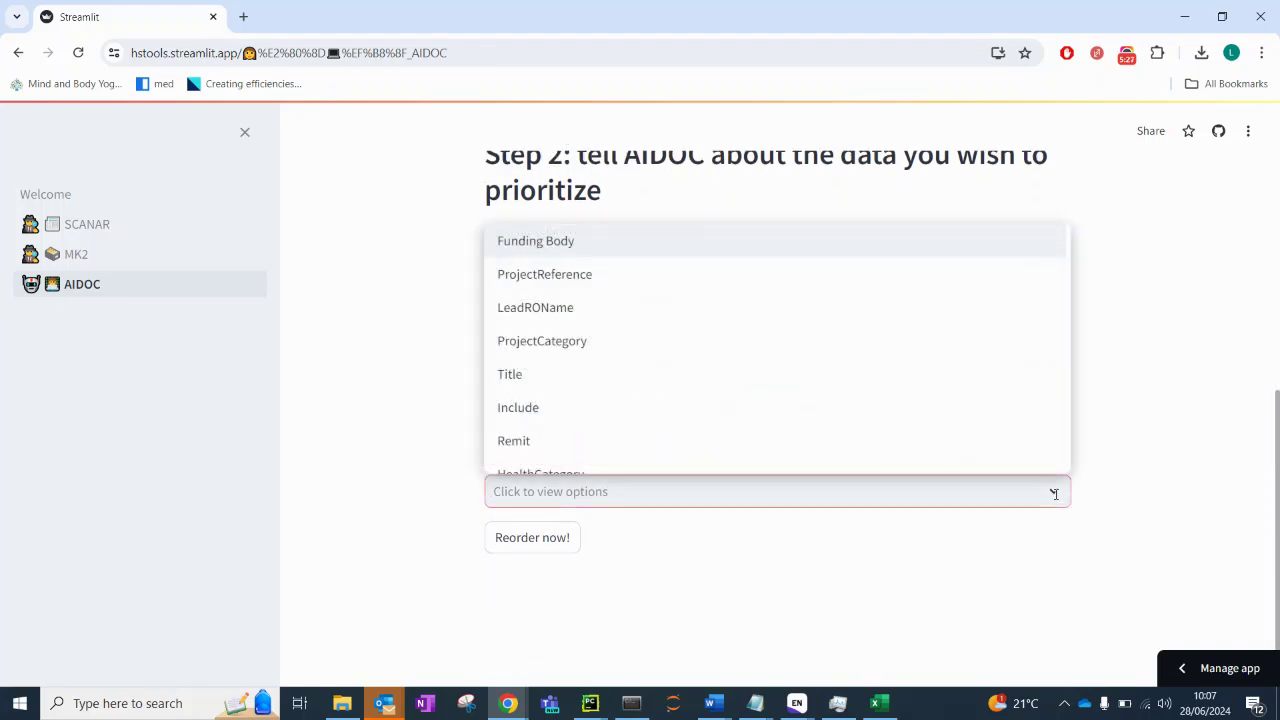
{"action": "left_click", "coordinate": [845, 385]}
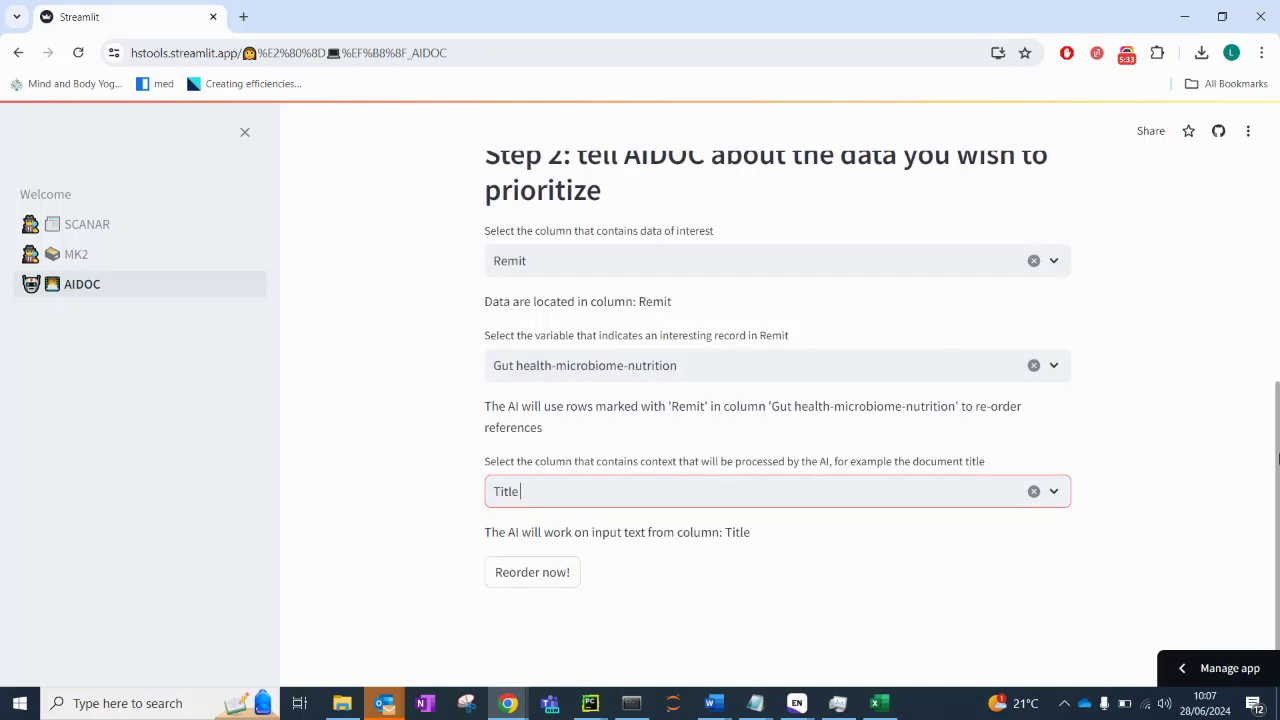
{"action": "scroll", "coordinate": [1278, 458], "scroll_direction": "down", "scroll_amount": 1}
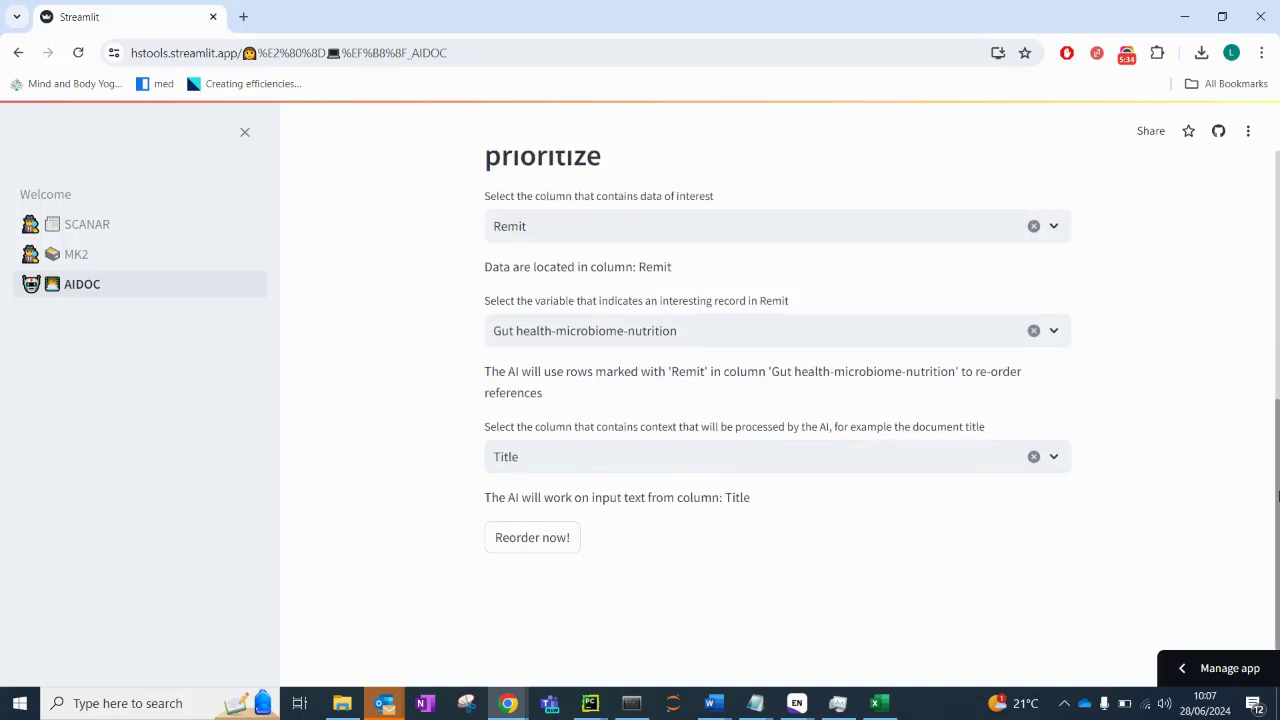
{"action": "left_click", "coordinate": [547, 540]}
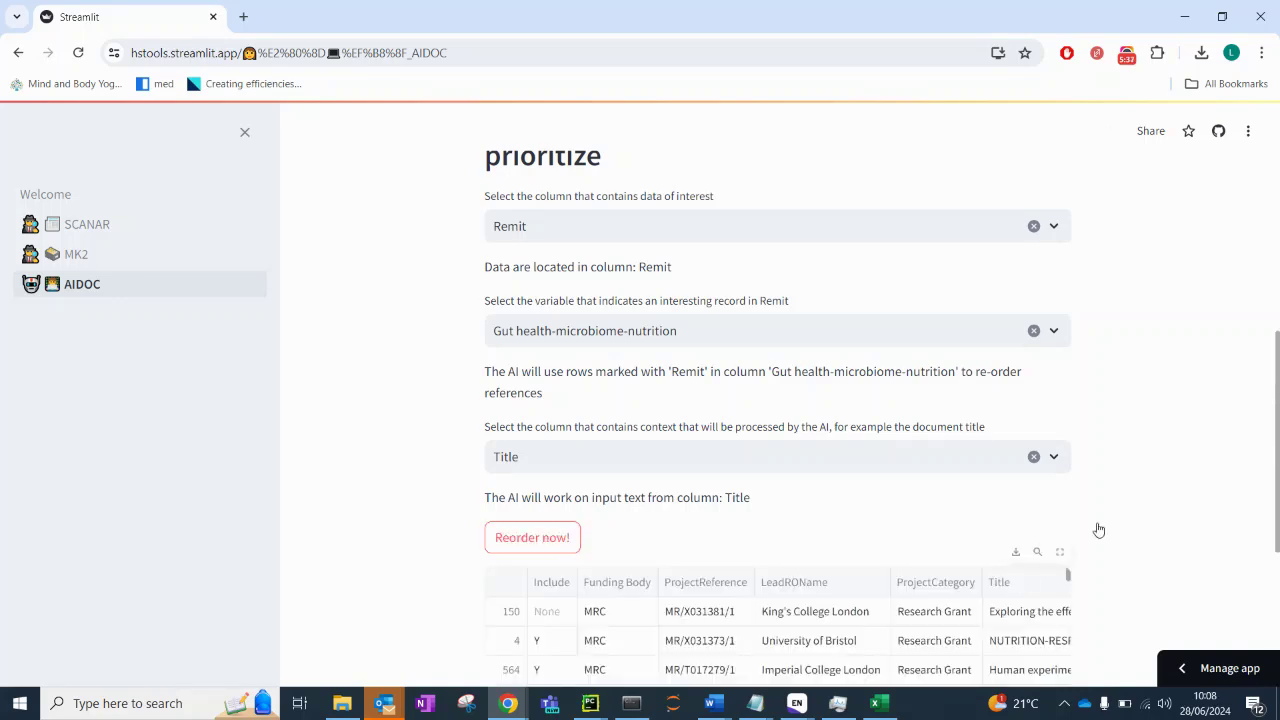
Step: Examine the Title and Remit columns of the top-ranked records in the reordered table
{"action": "left_click_drag", "start_coordinate": [1277, 453], "coordinate": [1277, 555]}
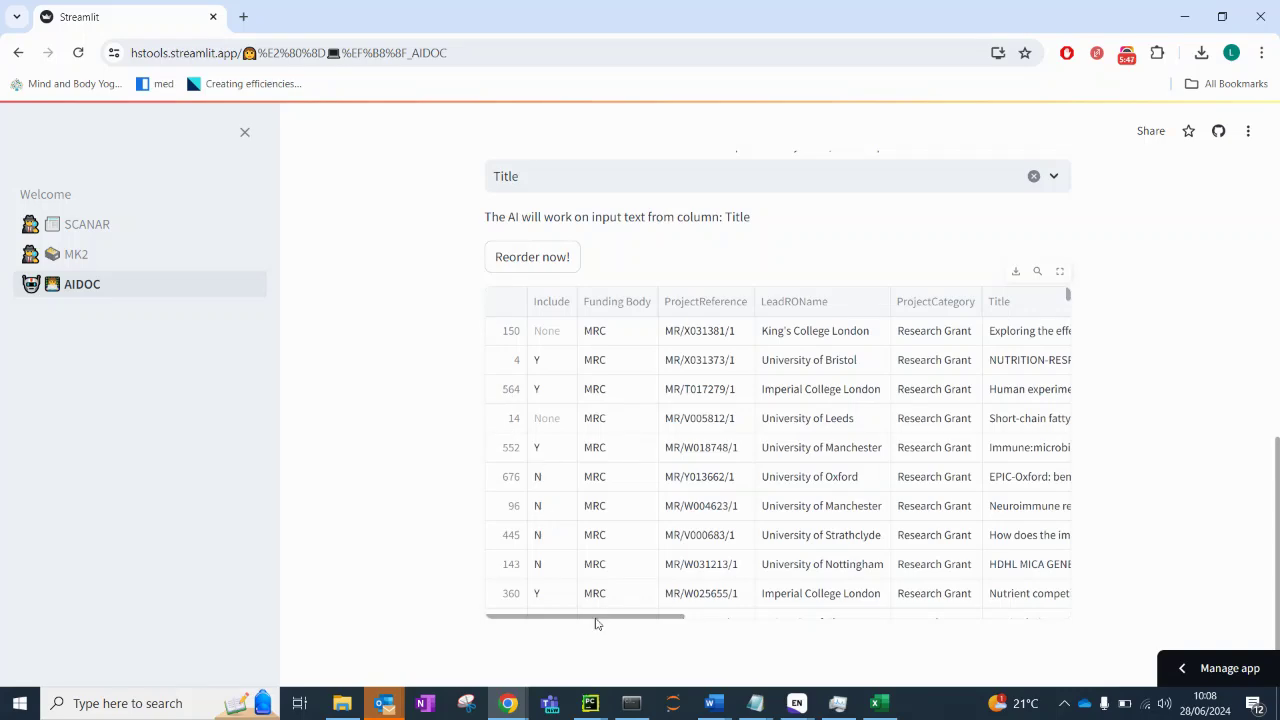
{"action": "mouse_move", "coordinate": [592, 624]}
{"action": "left_mouse_down"}
{"action": "mouse_move", "coordinate": [609, 618]}
{"action": "mouse_move", "coordinate": [580, 622]}
{"action": "mouse_move", "coordinate": [737, 634]}
{"action": "left_mouse_up"}
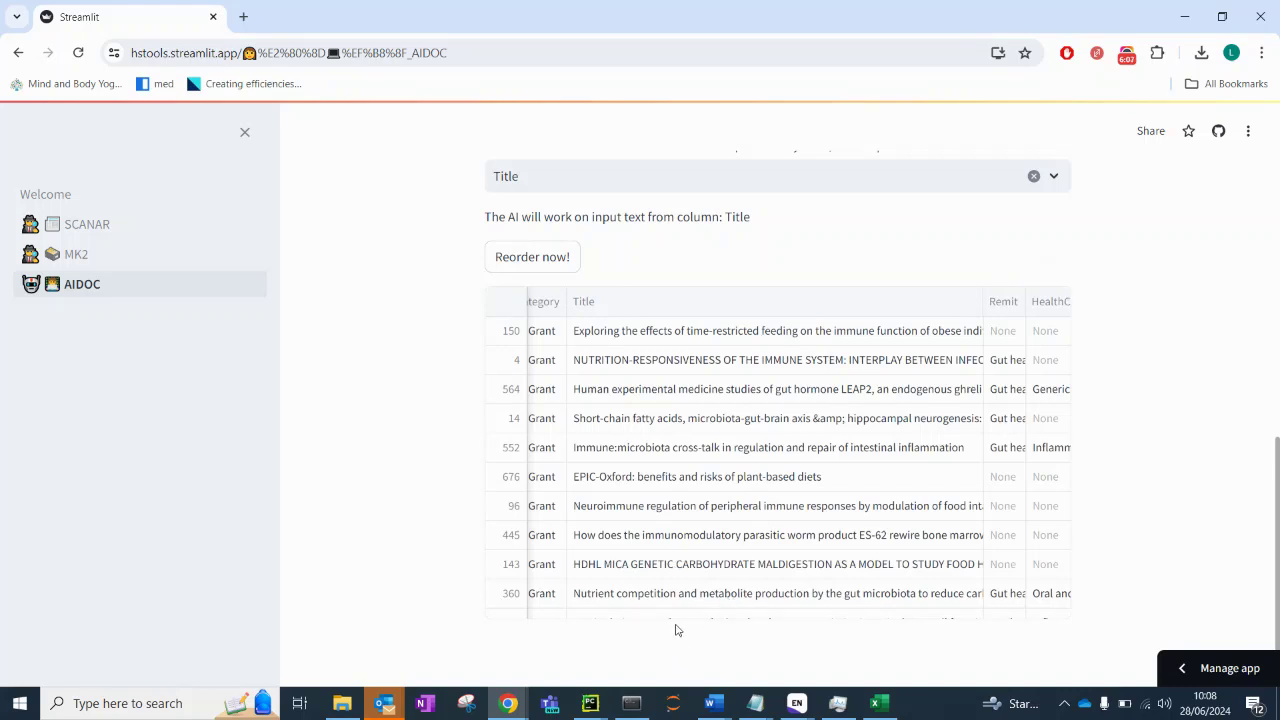
{"action": "mouse_move", "coordinate": [674, 618]}
{"action": "left_mouse_down"}
{"action": "mouse_move", "coordinate": [567, 611]}
{"action": "mouse_move", "coordinate": [694, 614]}
{"action": "mouse_move", "coordinate": [669, 624]}
{"action": "left_mouse_up"}
{"action": "left_click", "coordinate": [567, 611]}
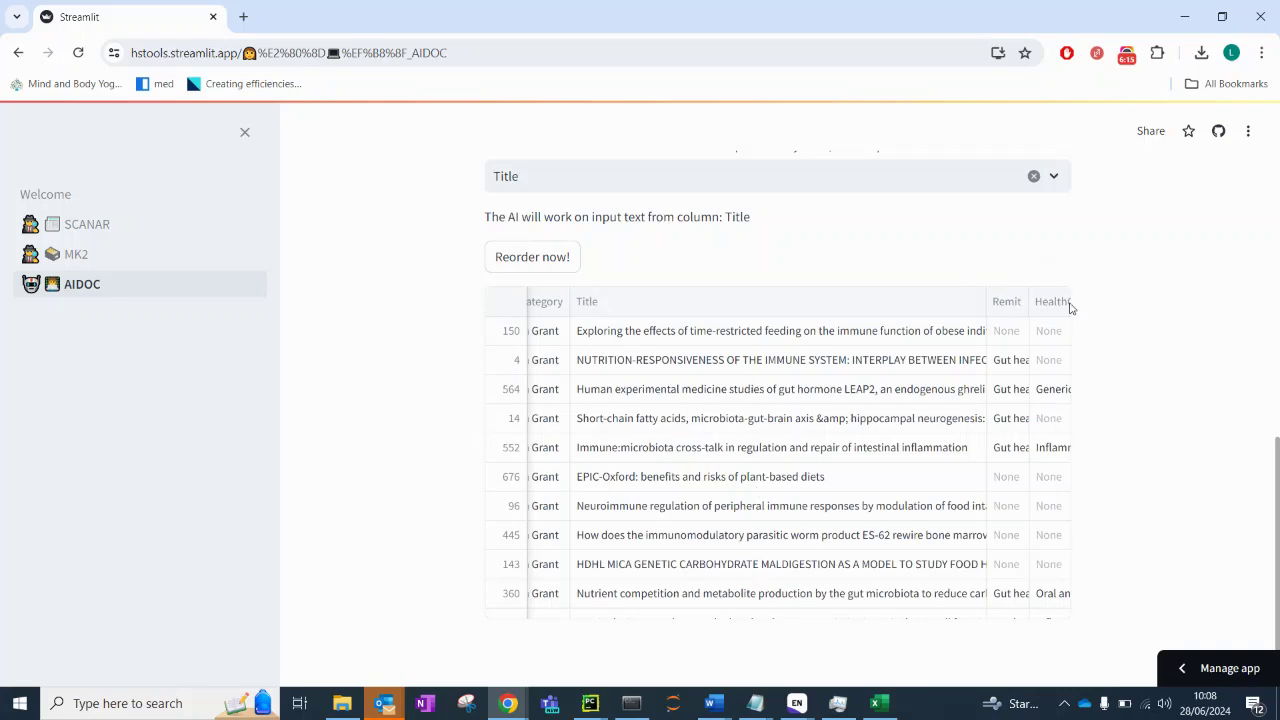
Step: View the results table in full screen, read through the highest-ranked records, and return to the normal view
{"action": "left_click", "coordinate": [1060, 271]}
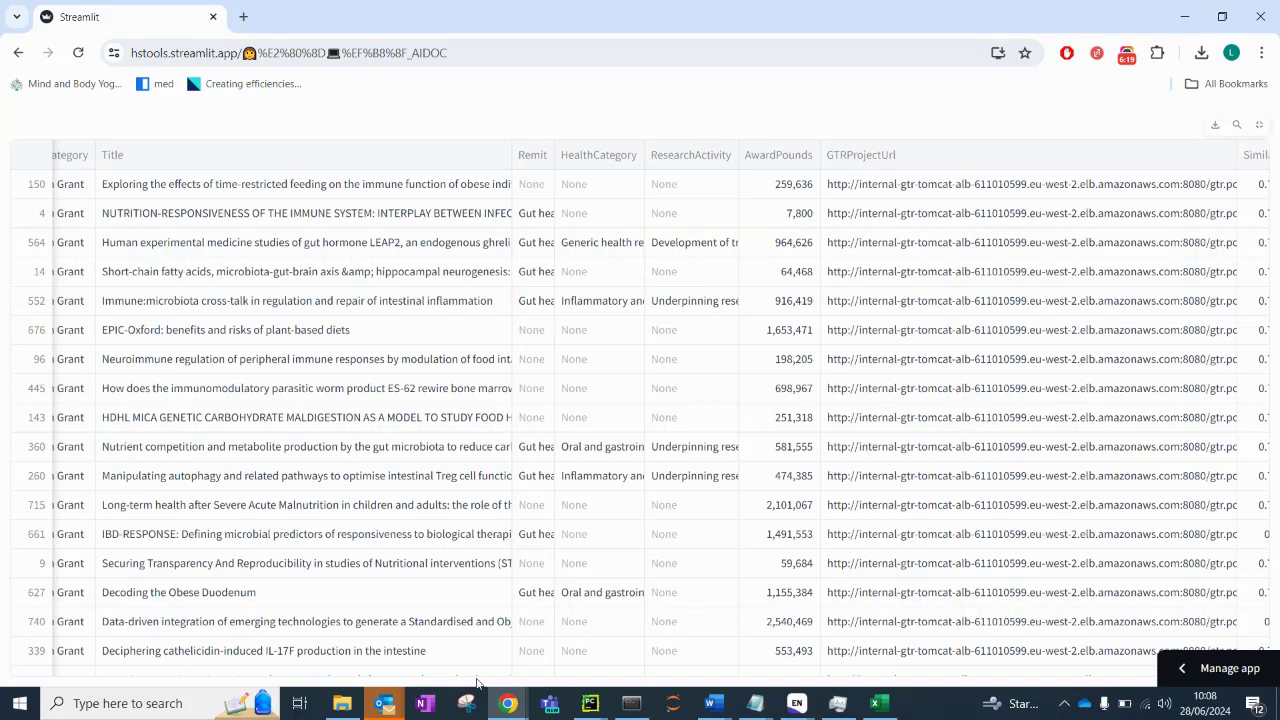
{"action": "left_click_drag", "start_coordinate": [475, 679], "coordinate": [146, 657]}
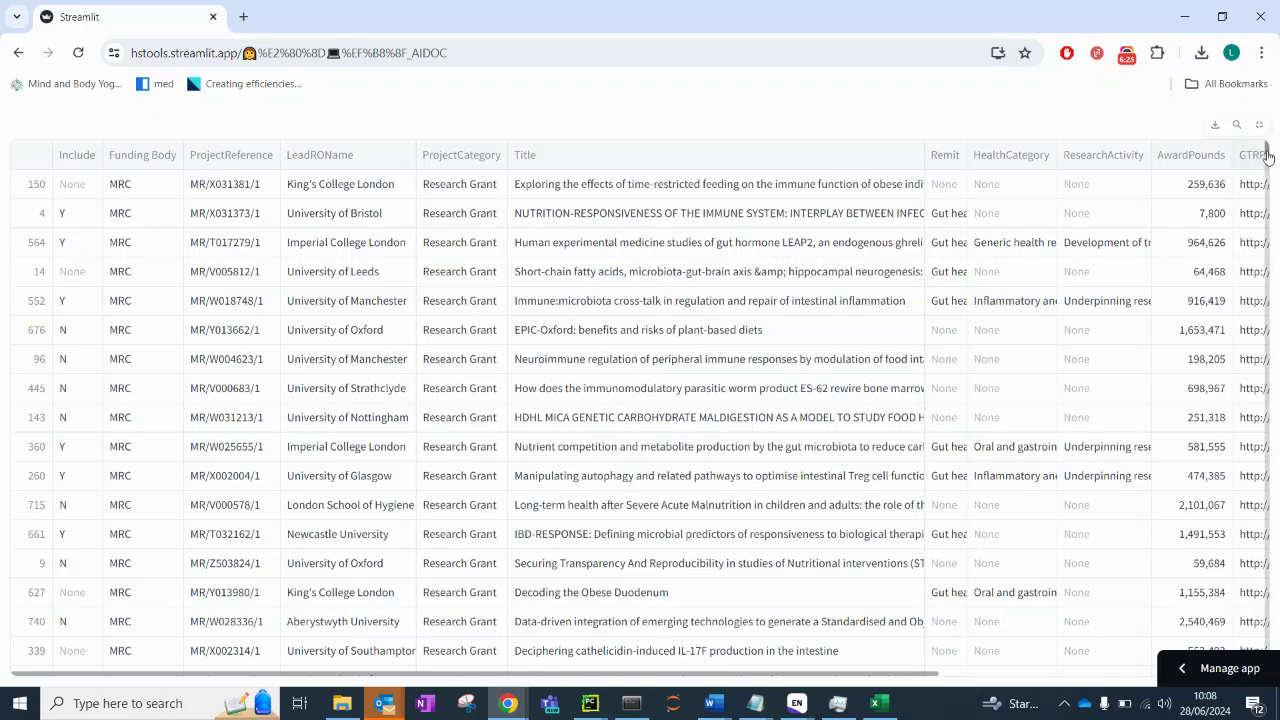
{"action": "left_click_drag", "start_coordinate": [1266, 152], "coordinate": [1267, 167]}
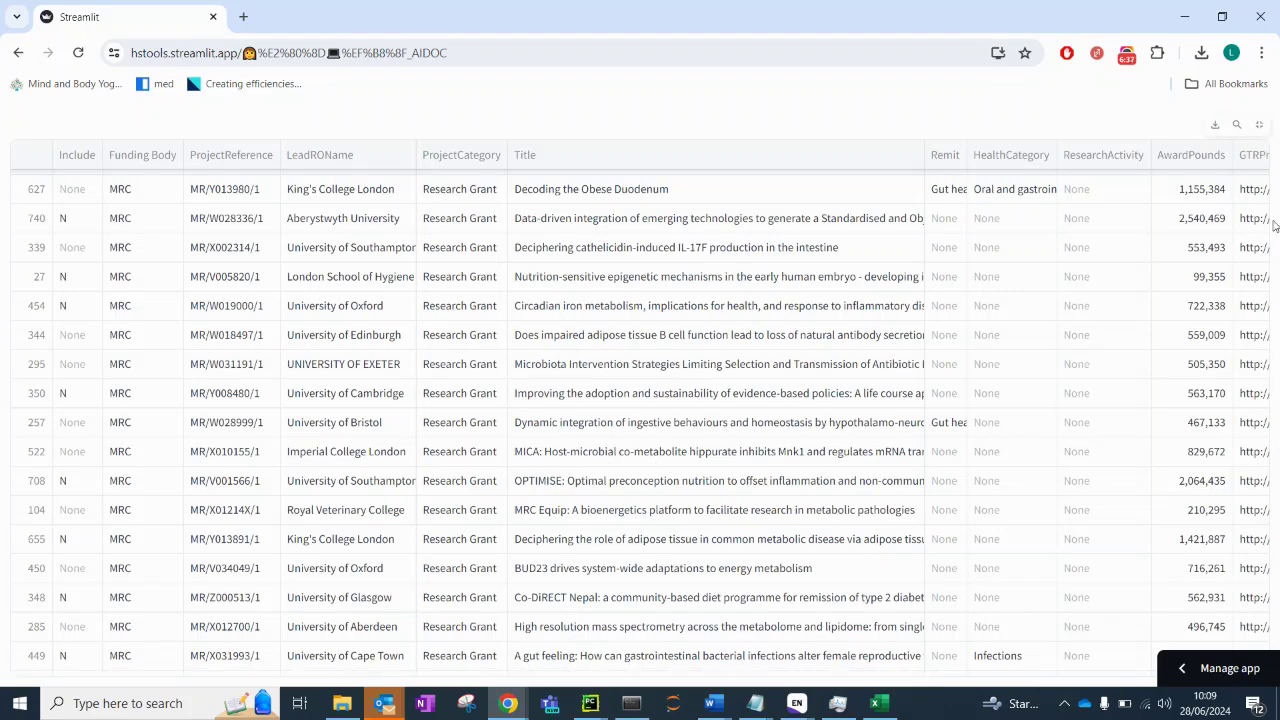
{"action": "scroll", "coordinate": [1267, 150], "scroll_direction": "up", "scroll_amount": 4}
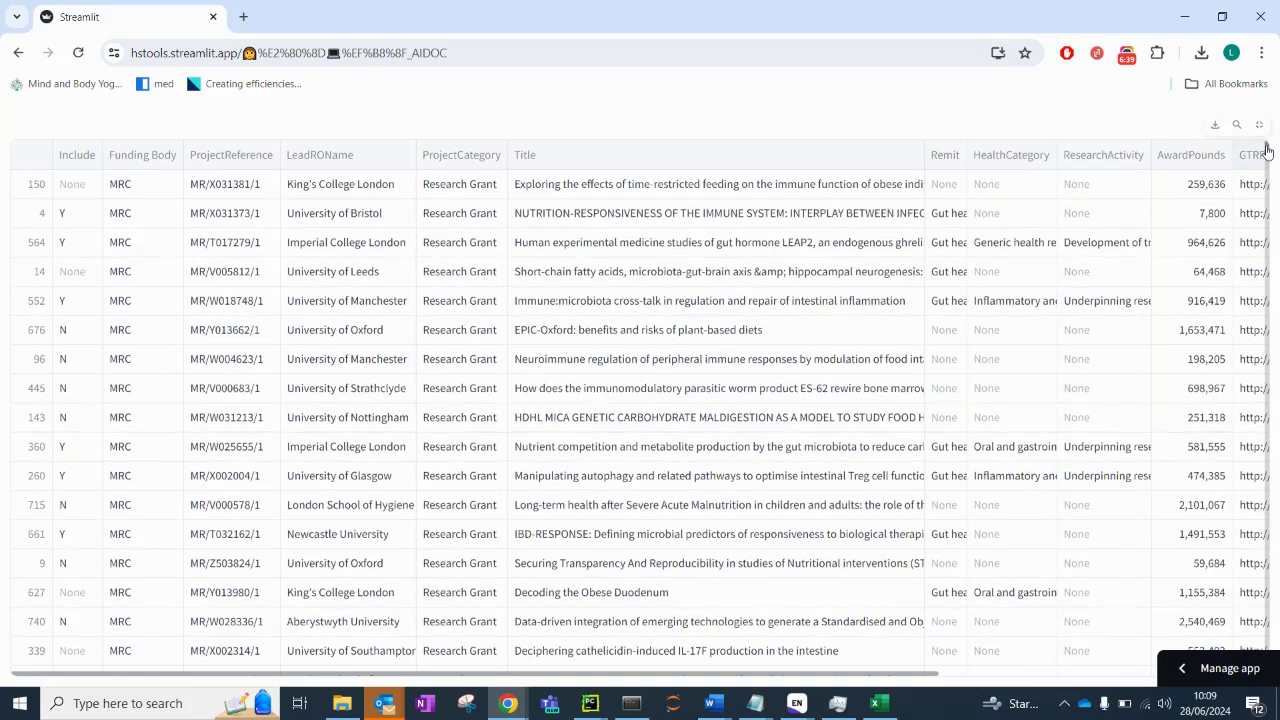
{"action": "left_click", "coordinate": [1259, 125]}
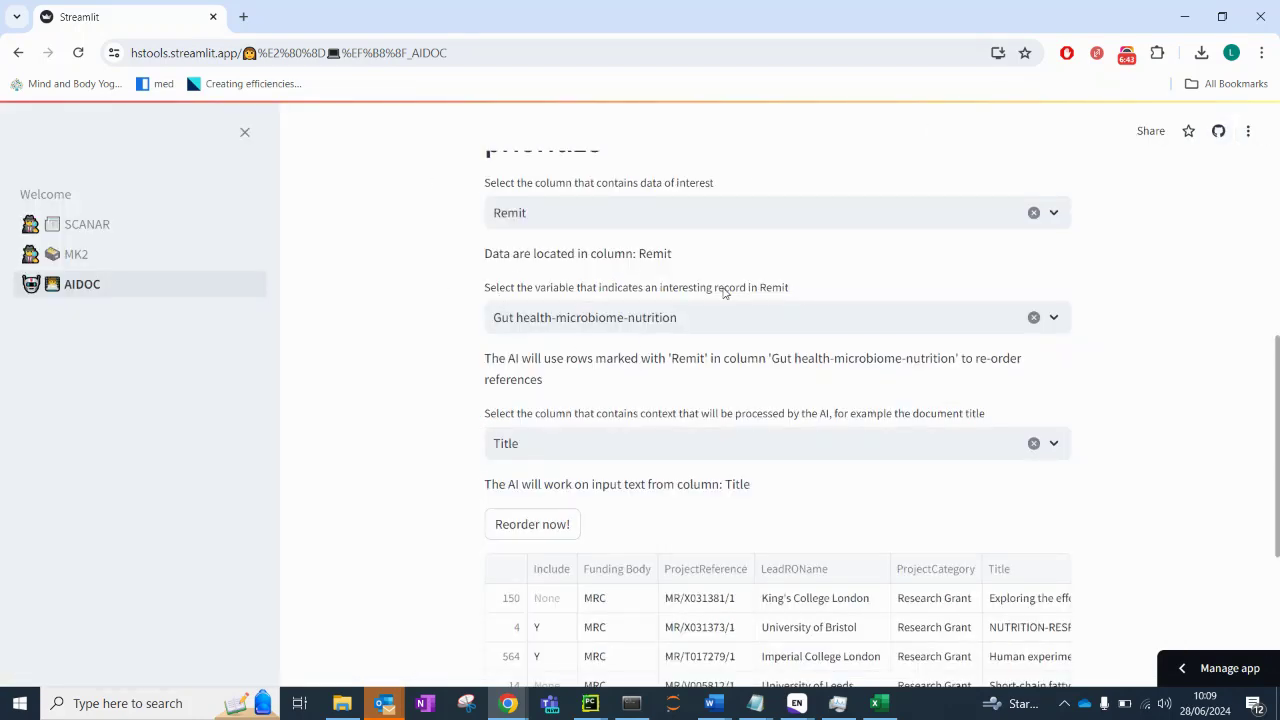
Step: Examine the titles and Remit values of the lowest-ranked records at the end of the results table
{"action": "left_click_drag", "start_coordinate": [1277, 372], "coordinate": [1277, 492]}
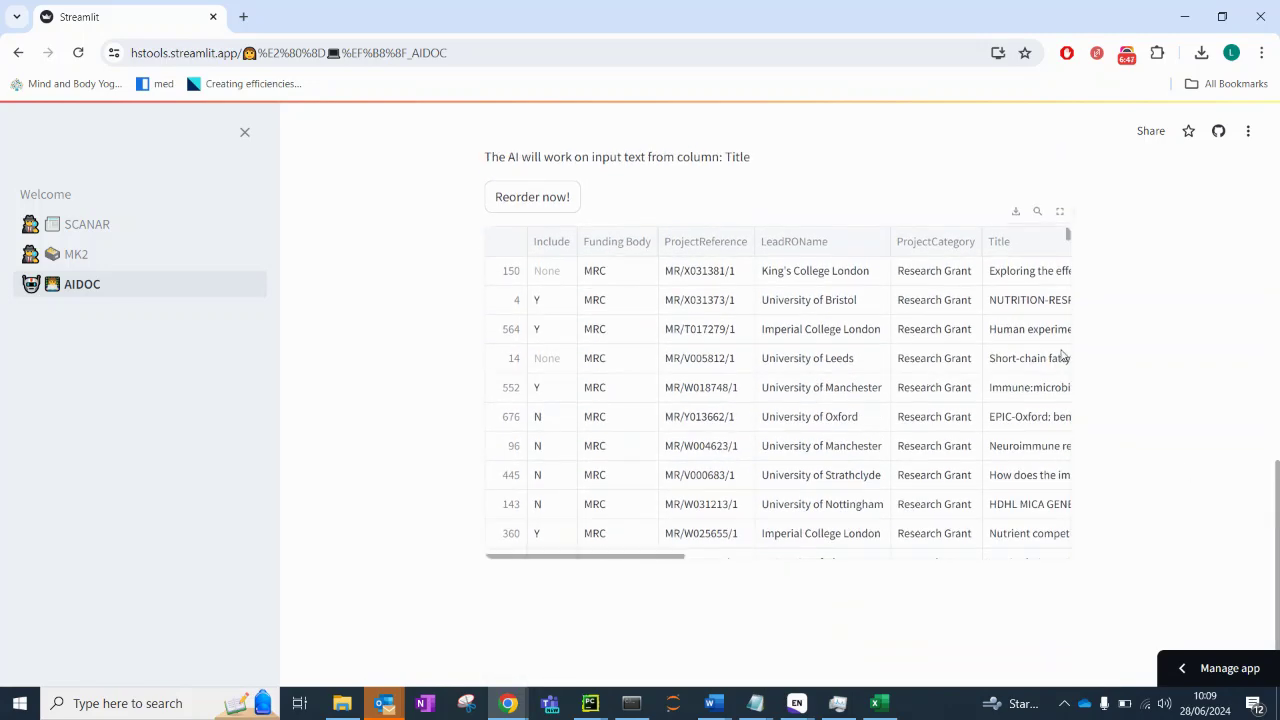
{"action": "left_click_drag", "start_coordinate": [1069, 240], "coordinate": [1074, 491]}
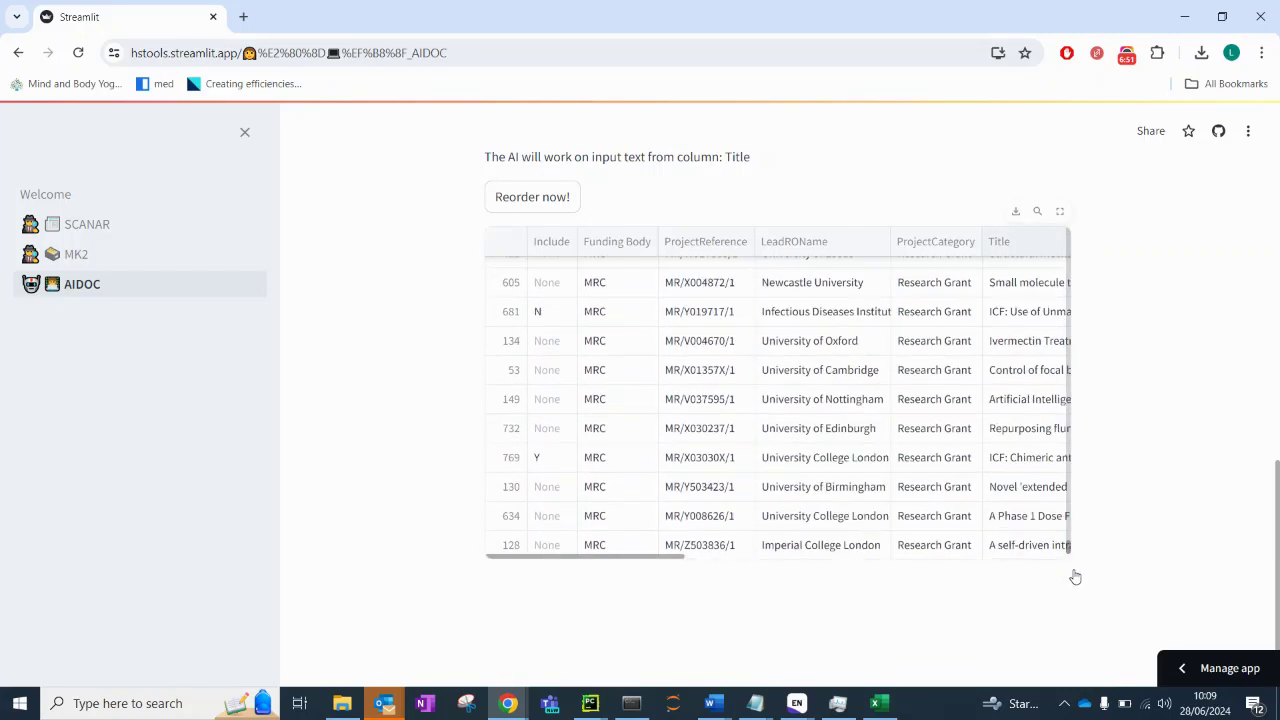
{"action": "left_click_drag", "start_coordinate": [643, 559], "coordinate": [770, 577]}
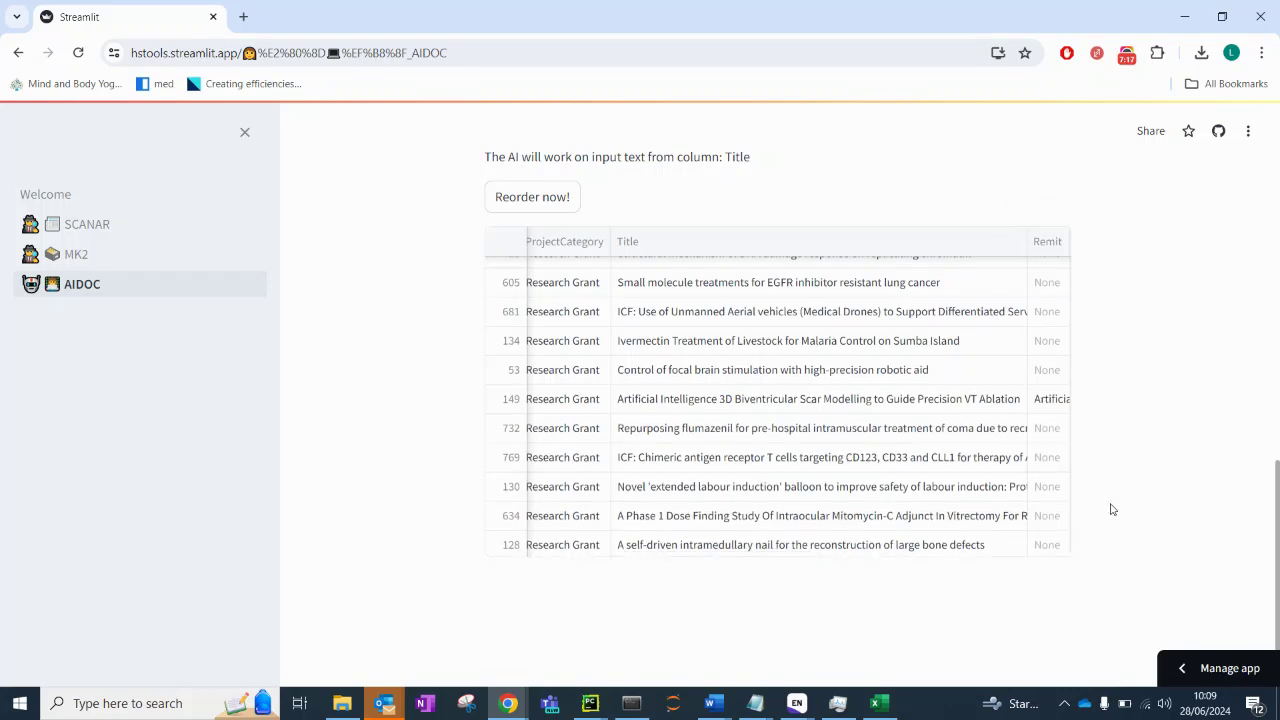
{"action": "scroll", "coordinate": [955, 374], "scroll_direction": "up", "scroll_amount": 2}
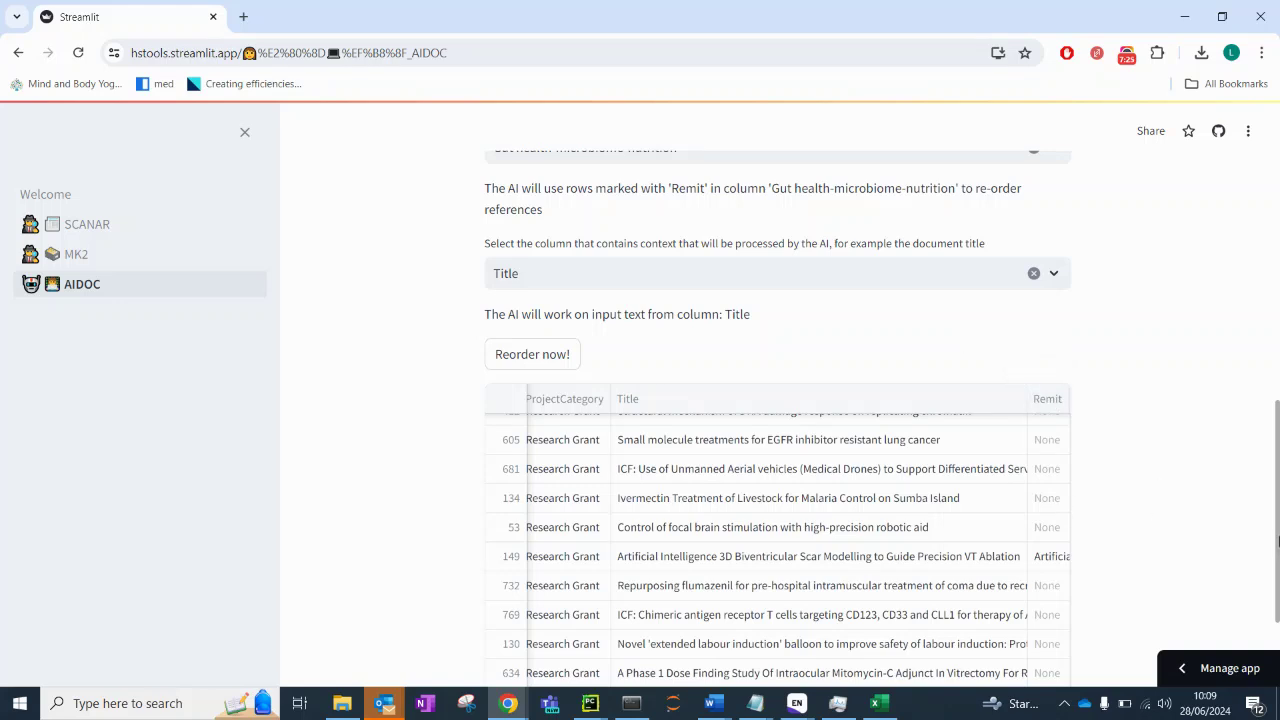
{"action": "scroll", "coordinate": [1277, 608], "scroll_direction": "down", "scroll_amount": 2}
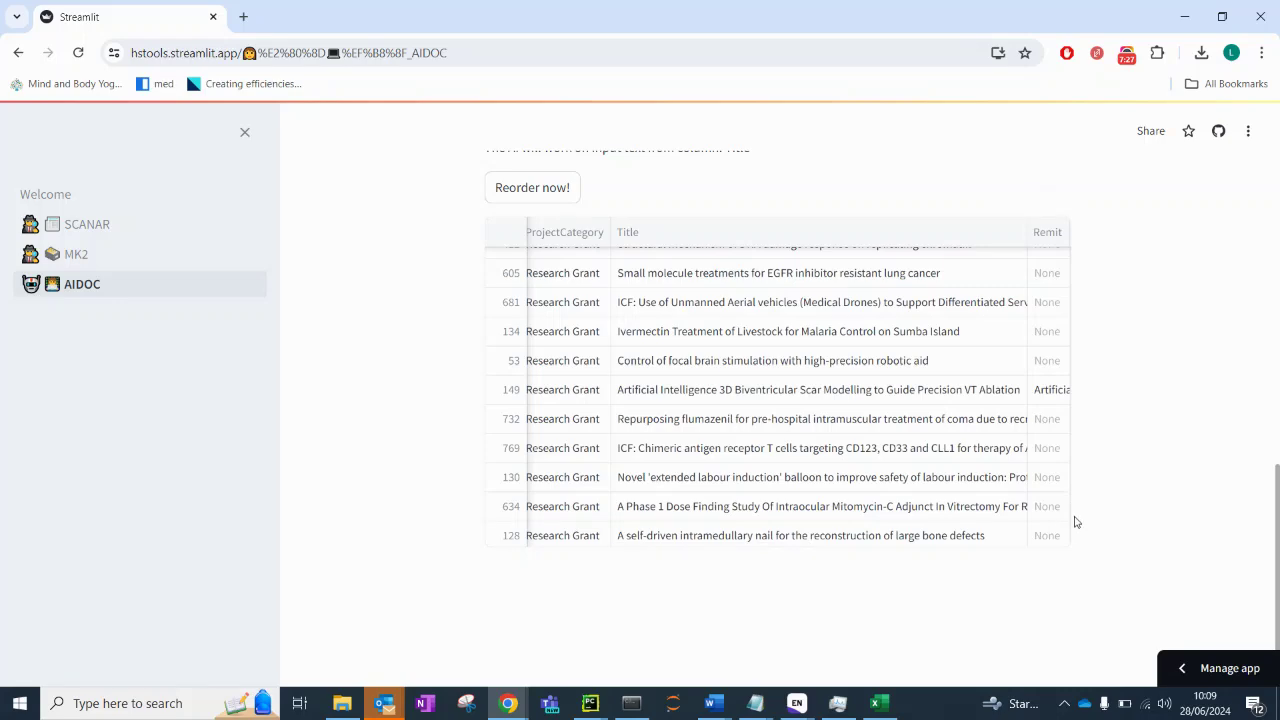
Step: Return to the first records of the results table and check their Include labels
{"action": "left_click_drag", "start_coordinate": [1068, 535], "coordinate": [1034, 200]}
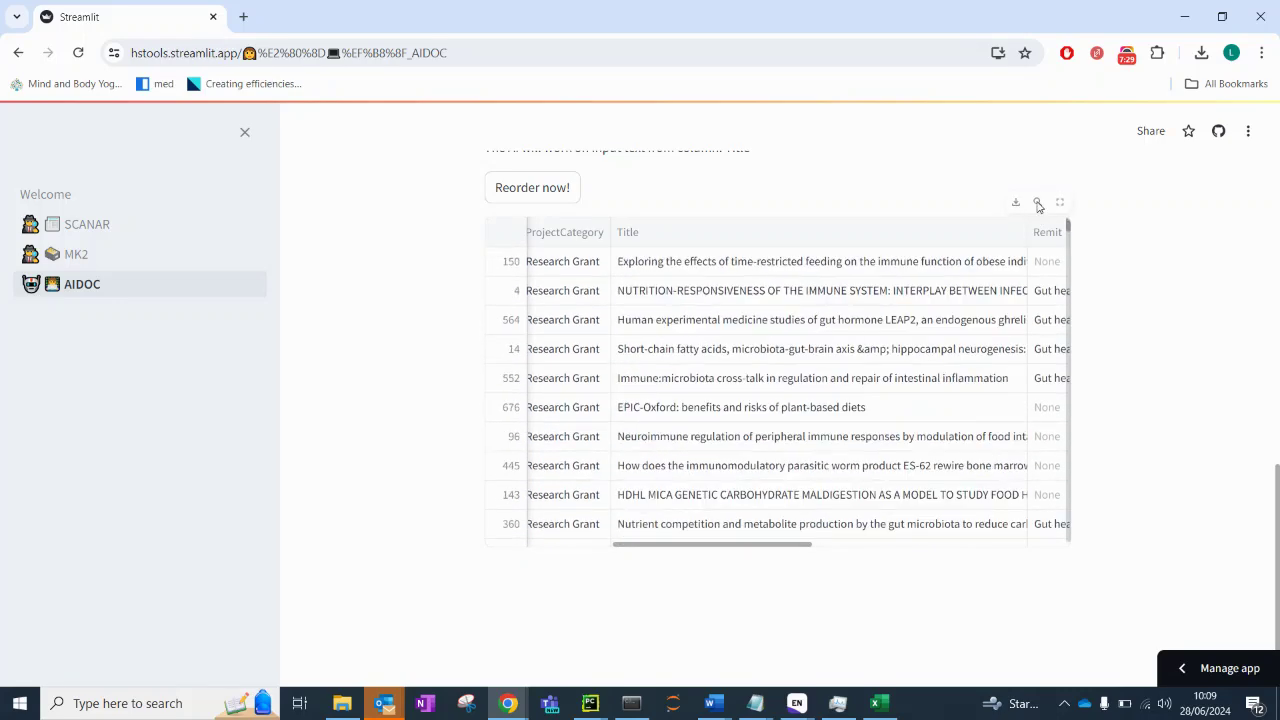
{"action": "left_click", "coordinate": [670, 546]}
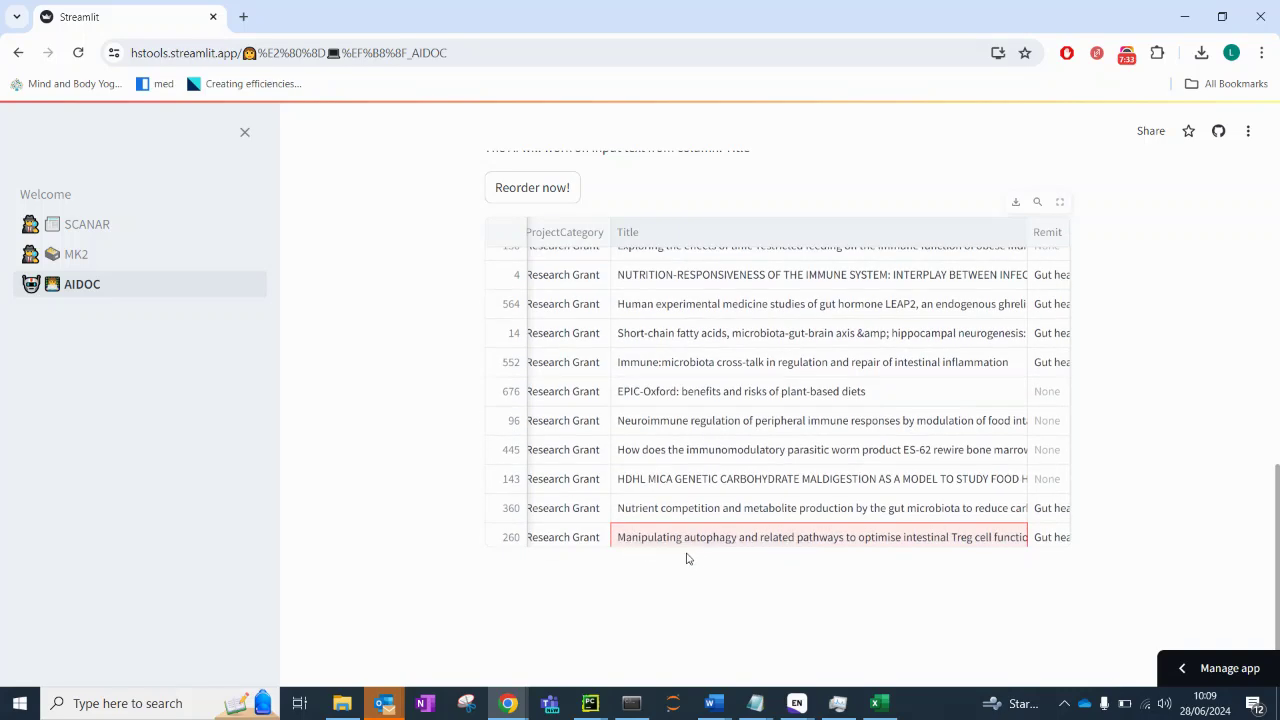
{"action": "scroll", "coordinate": [749, 444], "scroll_direction": "left", "scroll_amount": 4}
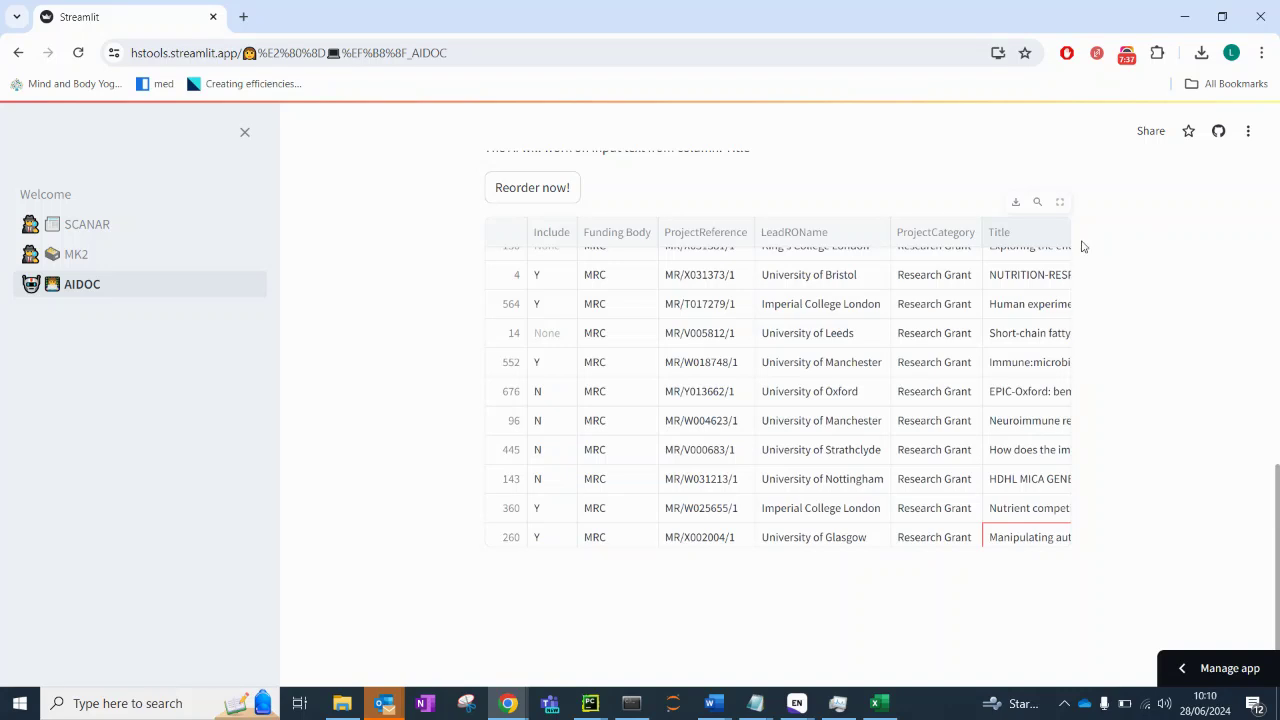
{"action": "scroll", "coordinate": [1068, 229], "scroll_direction": "up", "scroll_amount": 1}
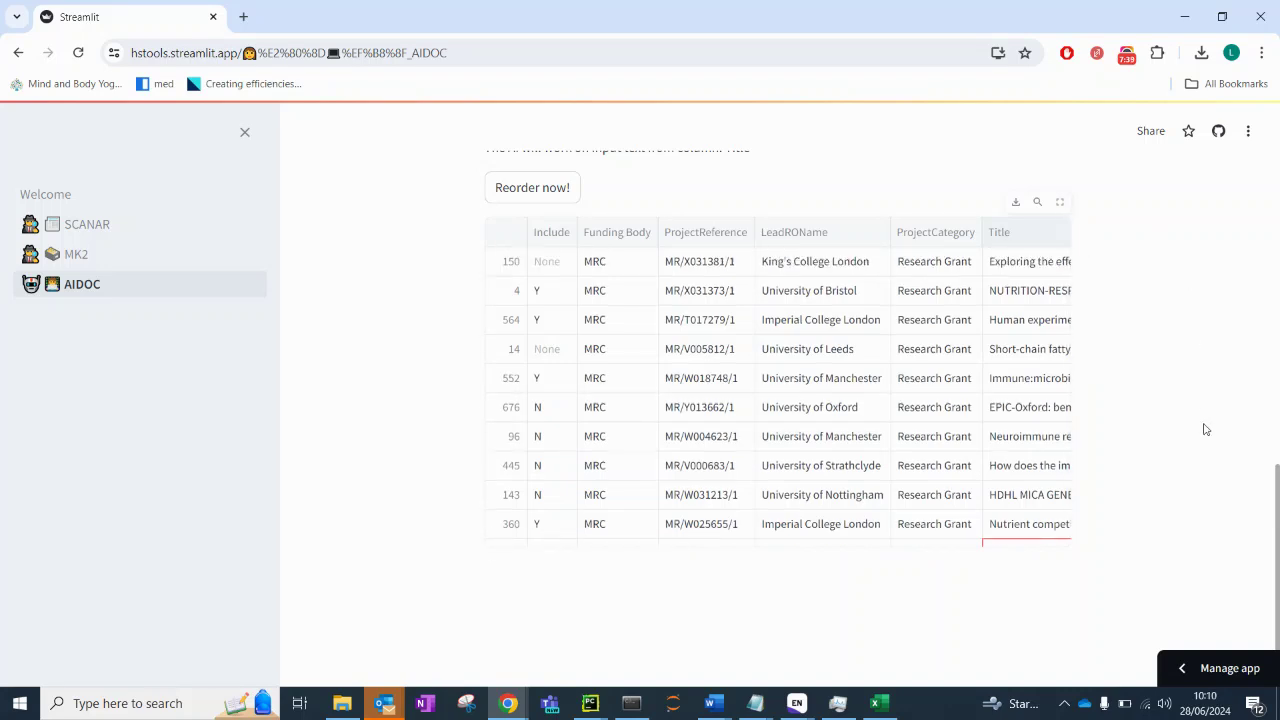
Step: Change the interesting Remit value to Artificial Intelligence and reorder the records
{"action": "left_click_drag", "start_coordinate": [1278, 484], "coordinate": [1257, 351]}
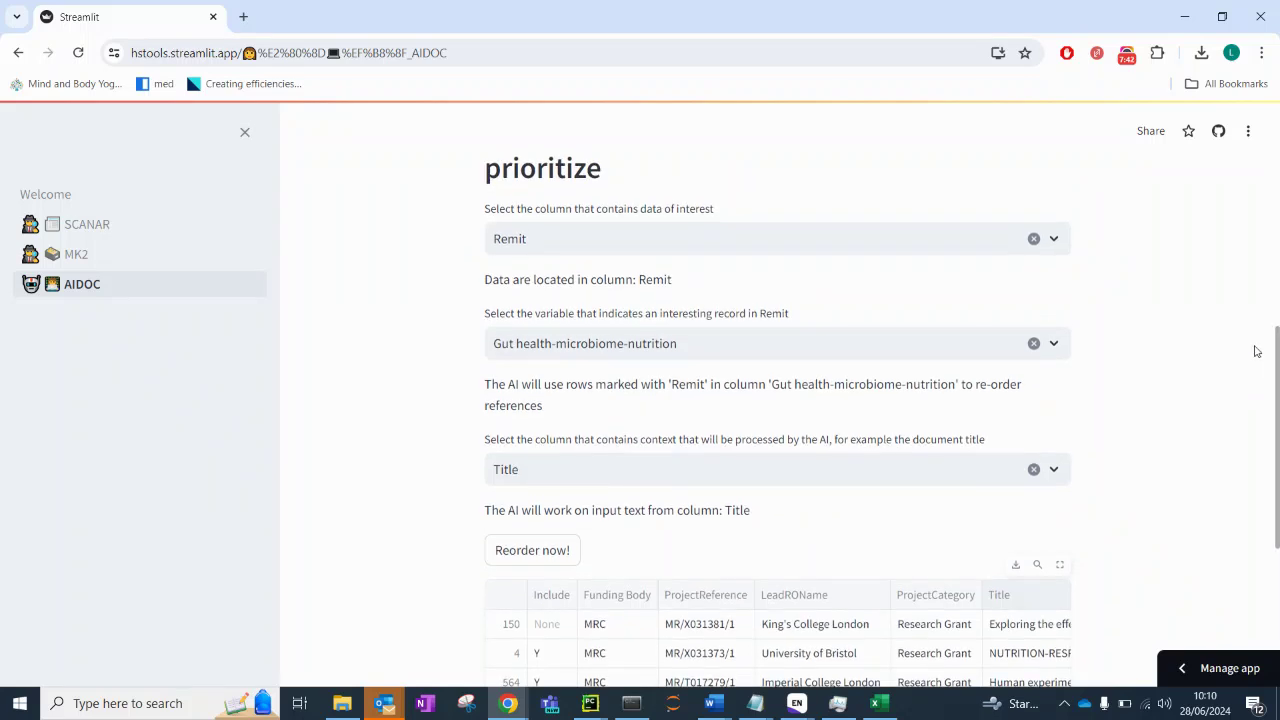
{"action": "left_click", "coordinate": [1056, 343]}
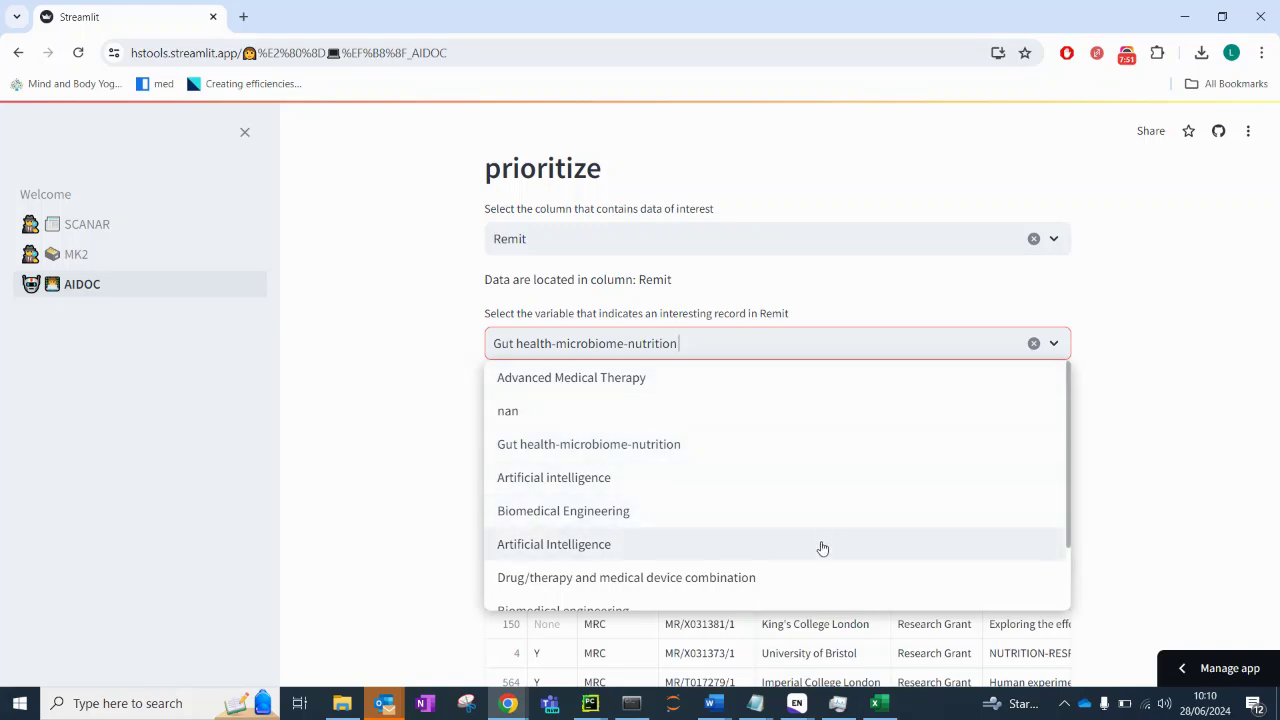
{"action": "left_click", "coordinate": [822, 545]}
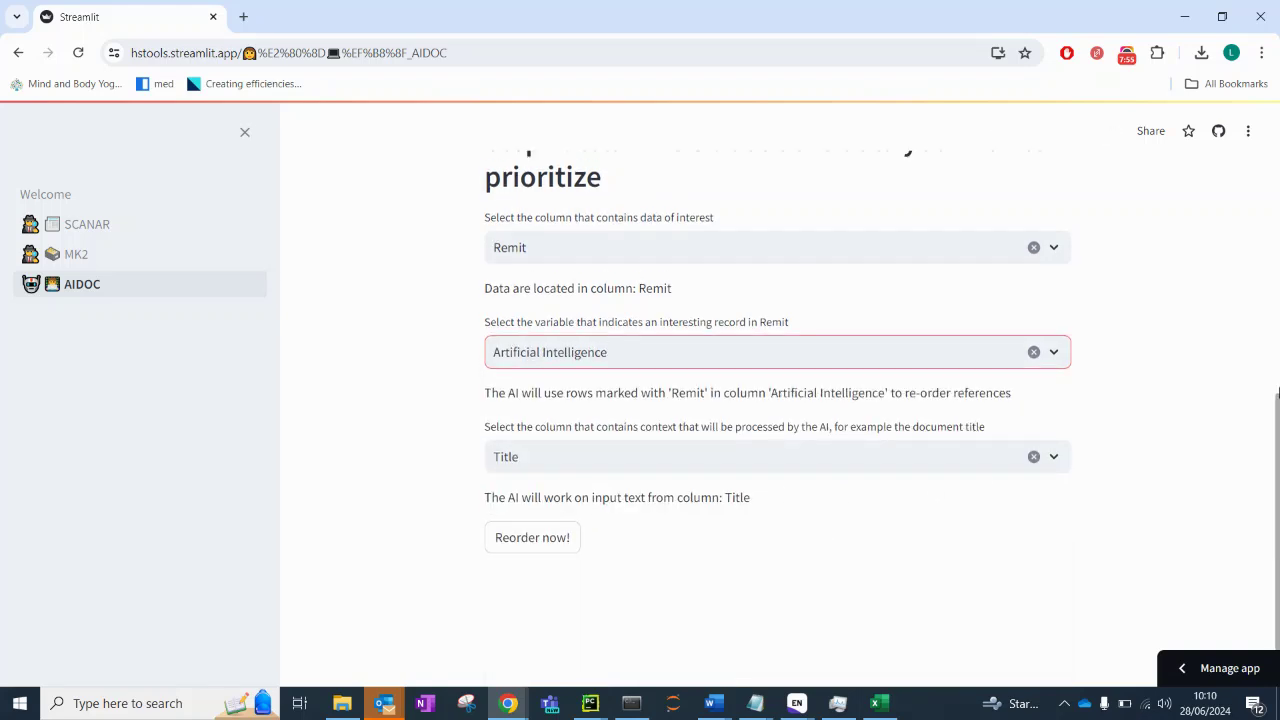
{"action": "left_click", "coordinate": [535, 545]}
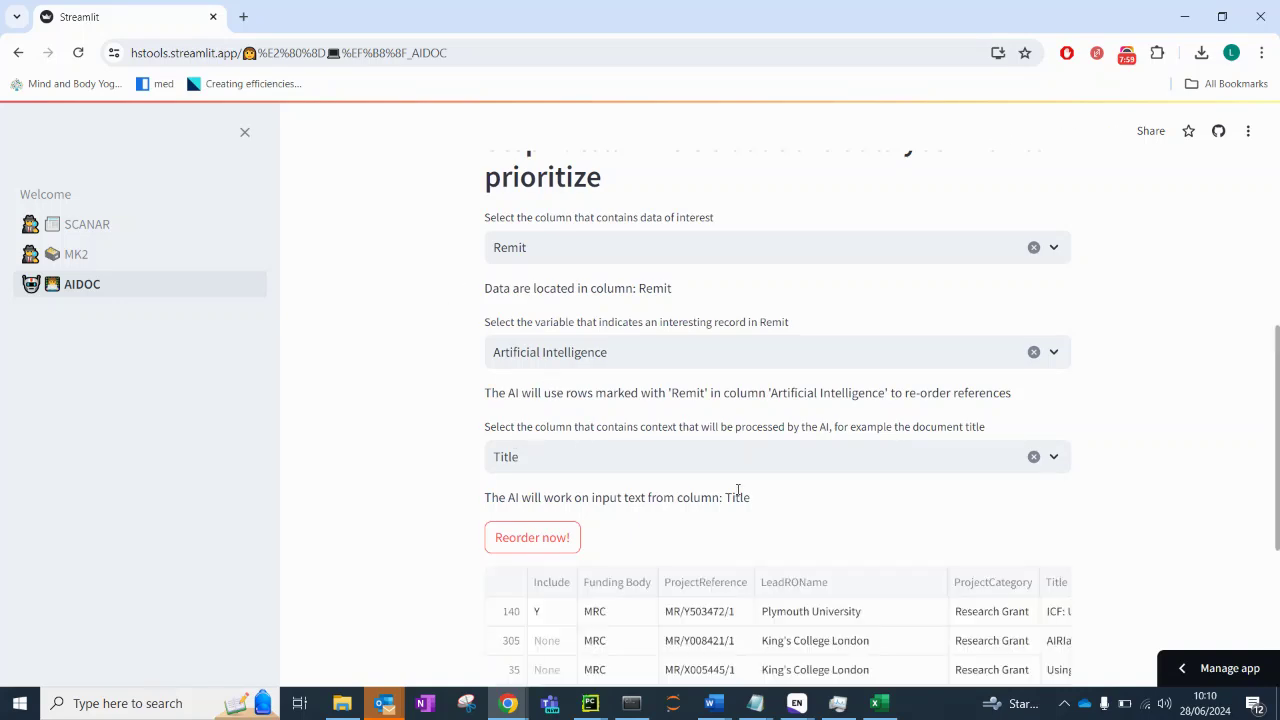
Step: Read the titles of the top-ranked records in the table reordered for Artificial Intelligence
{"action": "left_click_drag", "start_coordinate": [1277, 378], "coordinate": [1277, 480]}
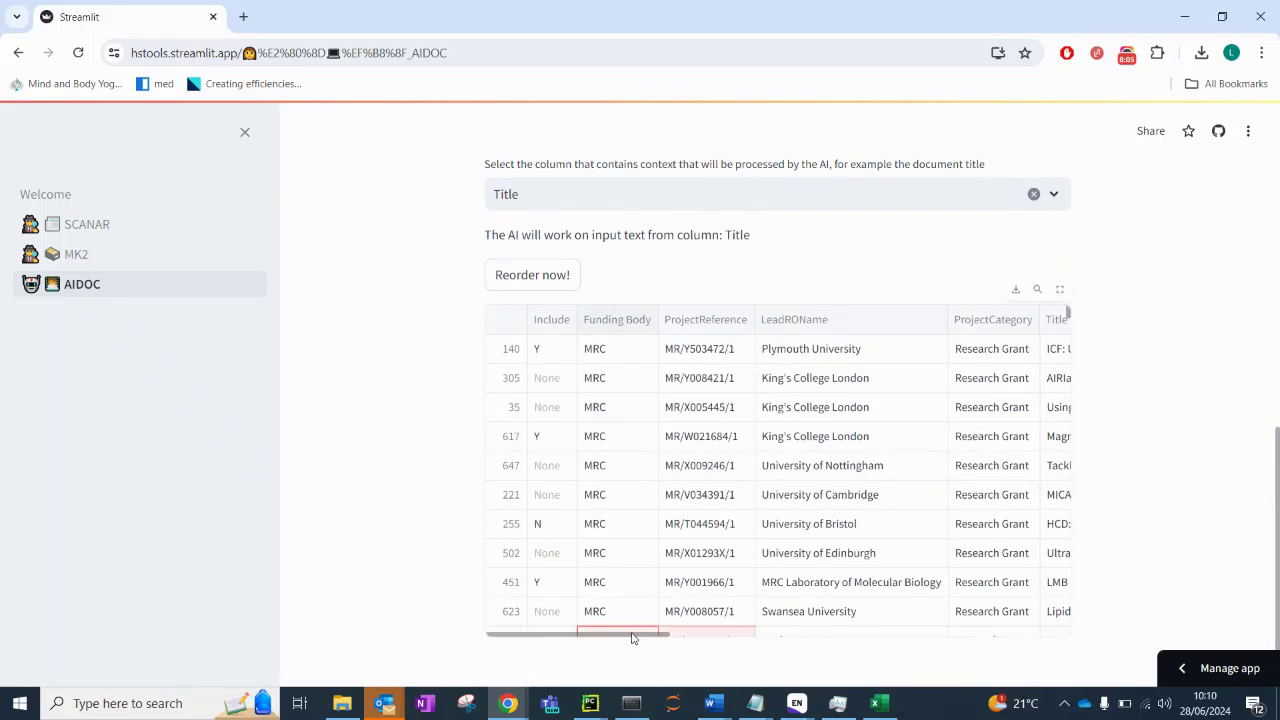
{"action": "left_click_drag", "start_coordinate": [626, 640], "coordinate": [753, 656]}
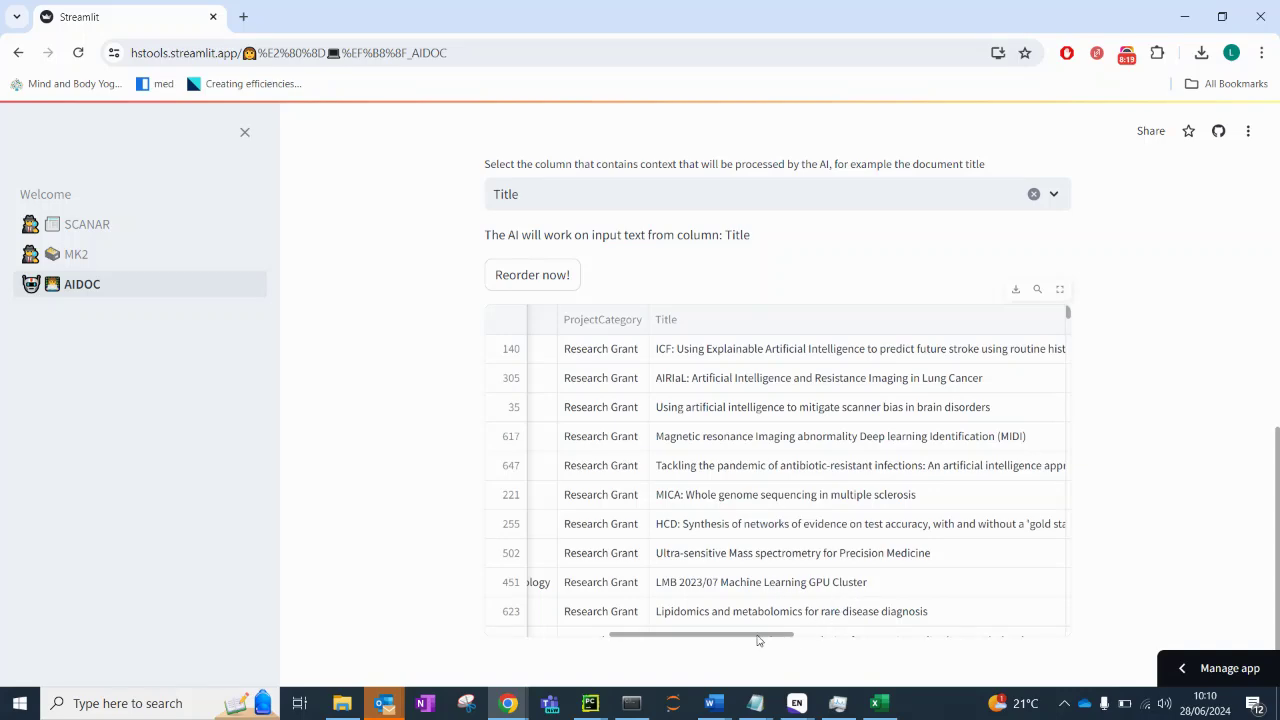
{"action": "left_click_drag", "start_coordinate": [760, 636], "coordinate": [600, 634]}
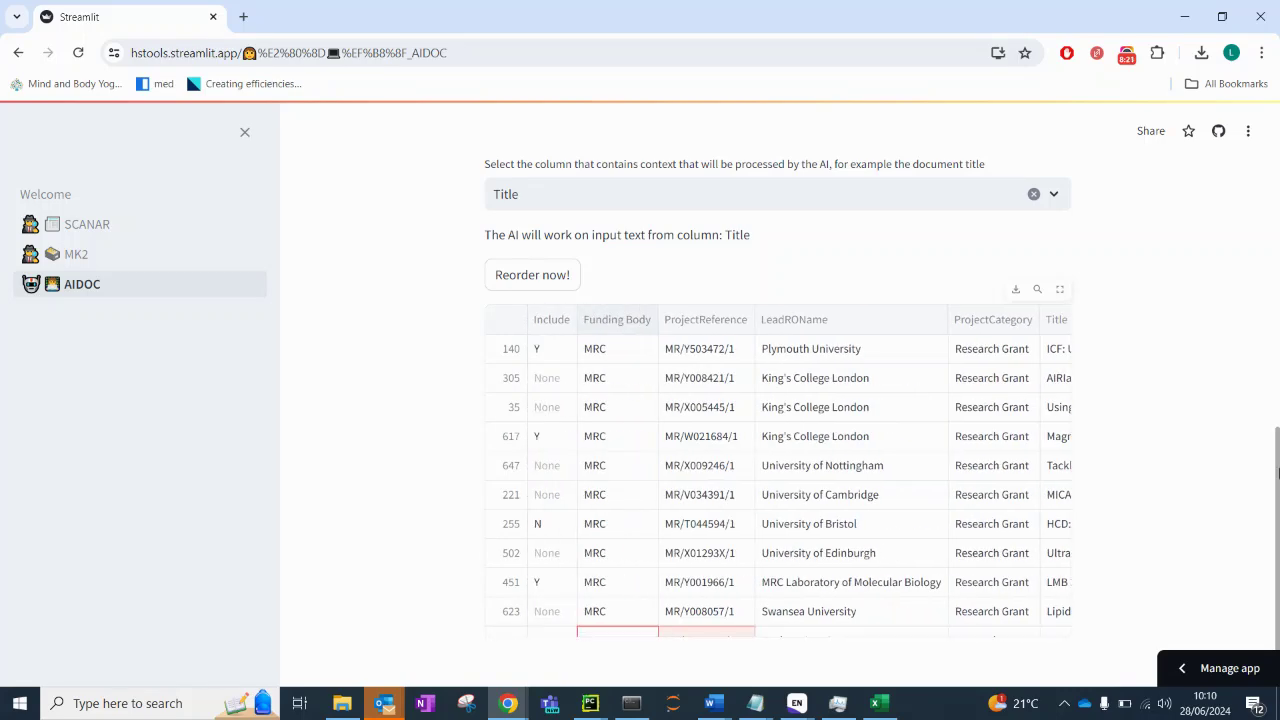
Step: Start downloading the reordered table as a CSV file, and dismiss the save dialog without saving
{"action": "scroll", "coordinate": [1277, 470], "scroll_direction": "up", "scroll_amount": 1}
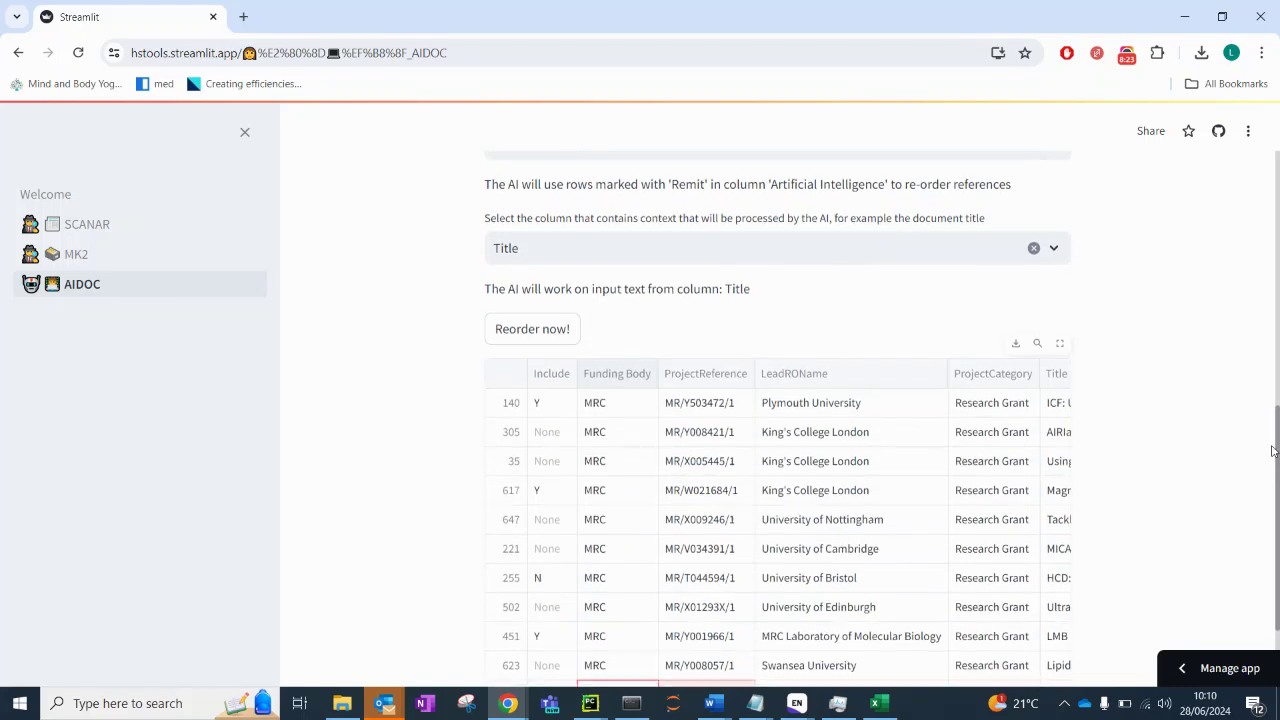
{"action": "left_click", "coordinate": [1019, 352]}
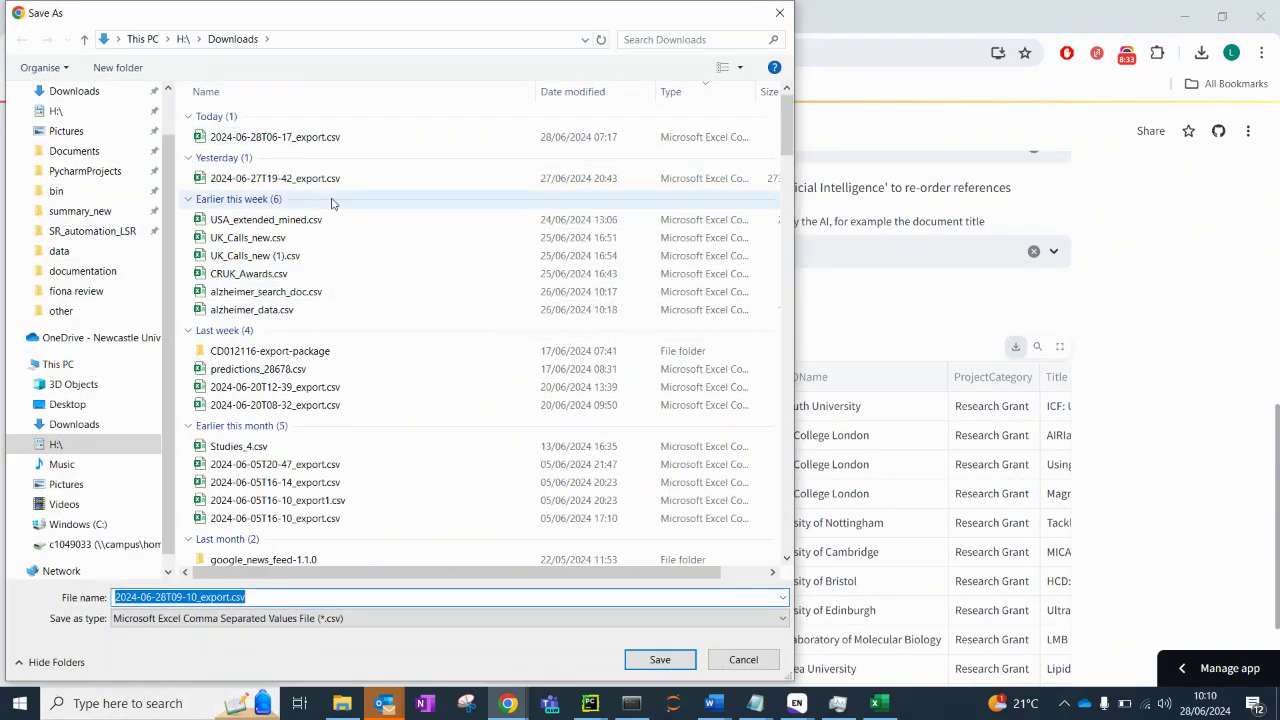
{"action": "left_click", "coordinate": [781, 12]}
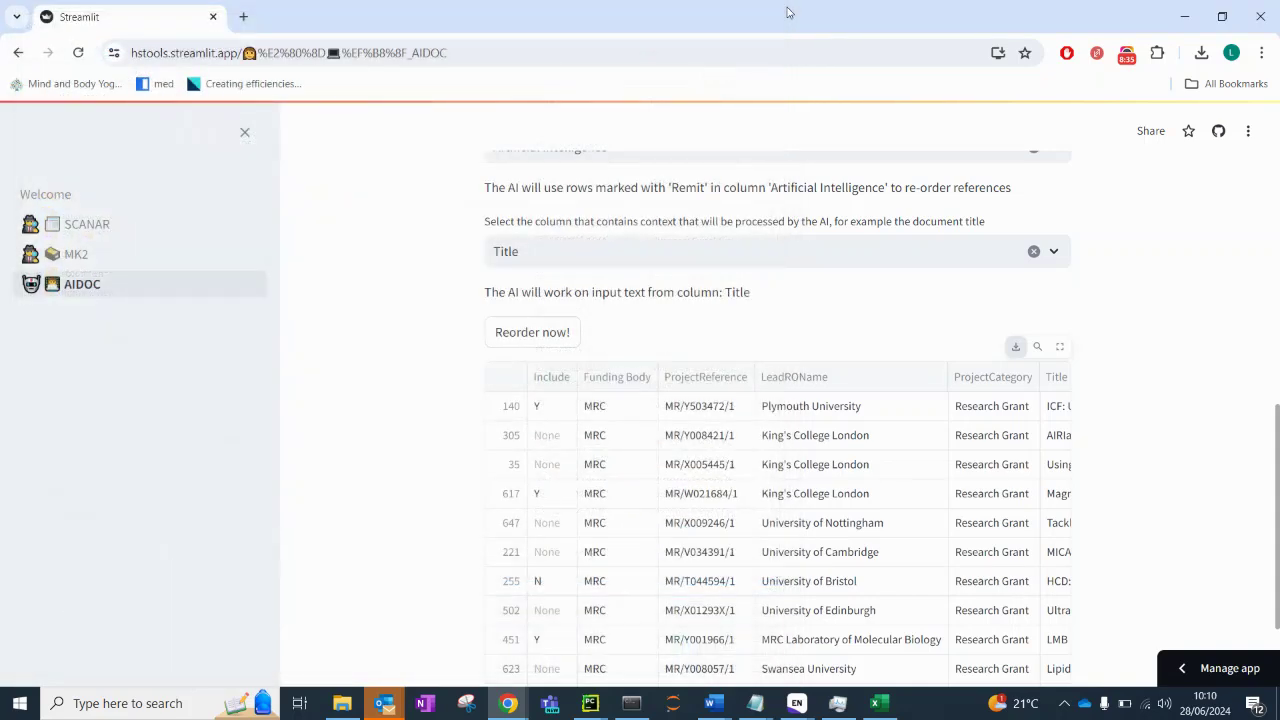